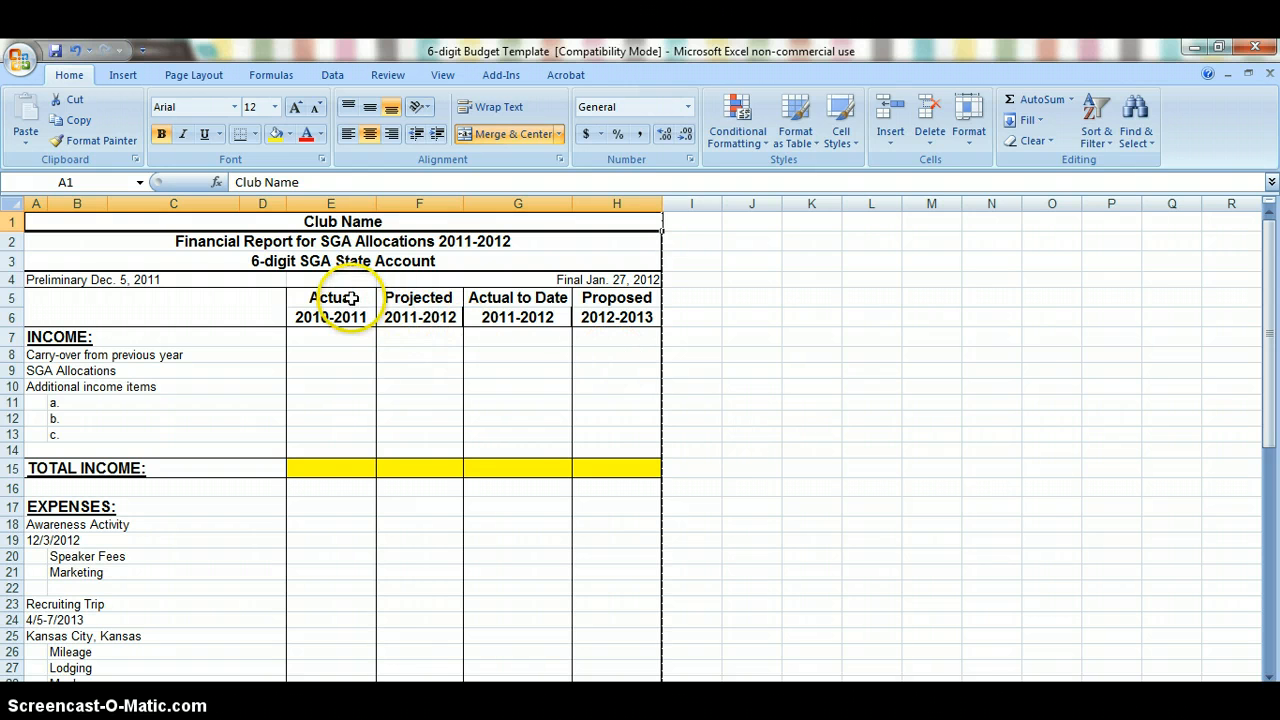
Step: Examine the Actual 2010-2011, Projected 2011-2012, Actual to Date 2011-2012 and Proposed 2012-2013 columns of the budget template
{"action": "left_click_drag", "start_coordinate": [340, 300], "coordinate": [597, 320]}
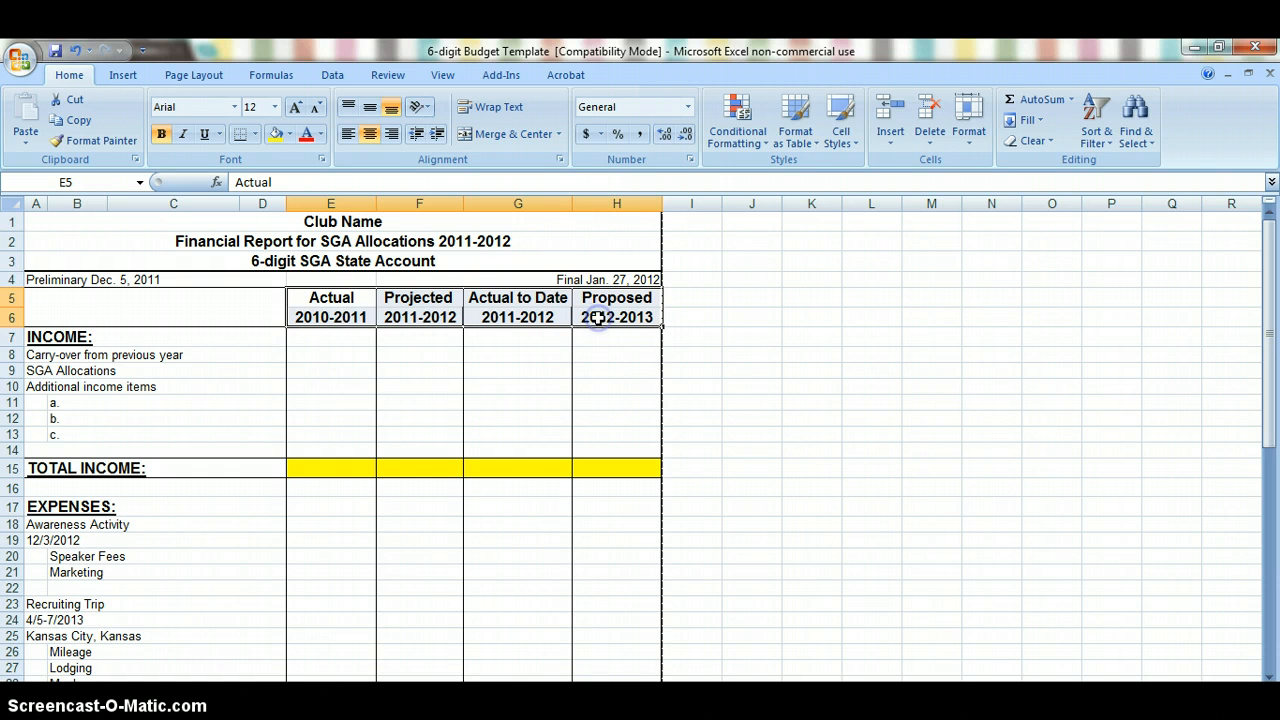
{"action": "left_click", "coordinate": [345, 198]}
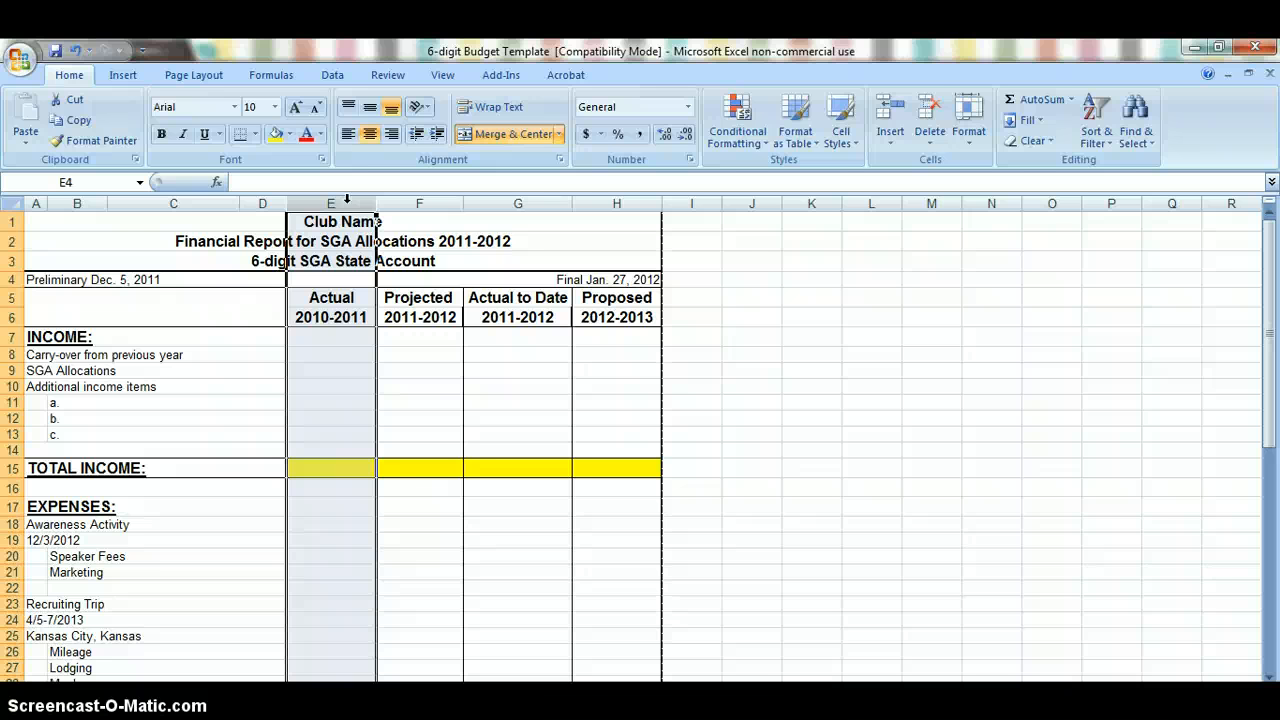
{"action": "left_click", "coordinate": [417, 203]}
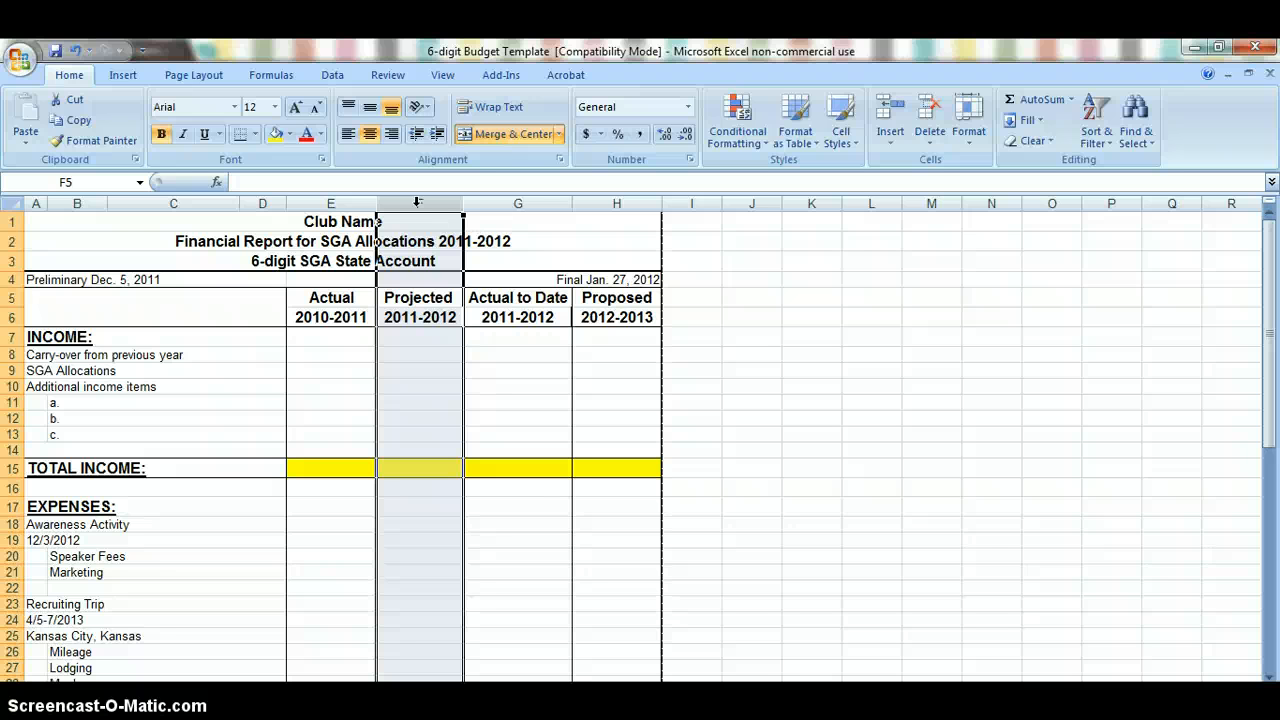
{"action": "left_click", "coordinate": [520, 200]}
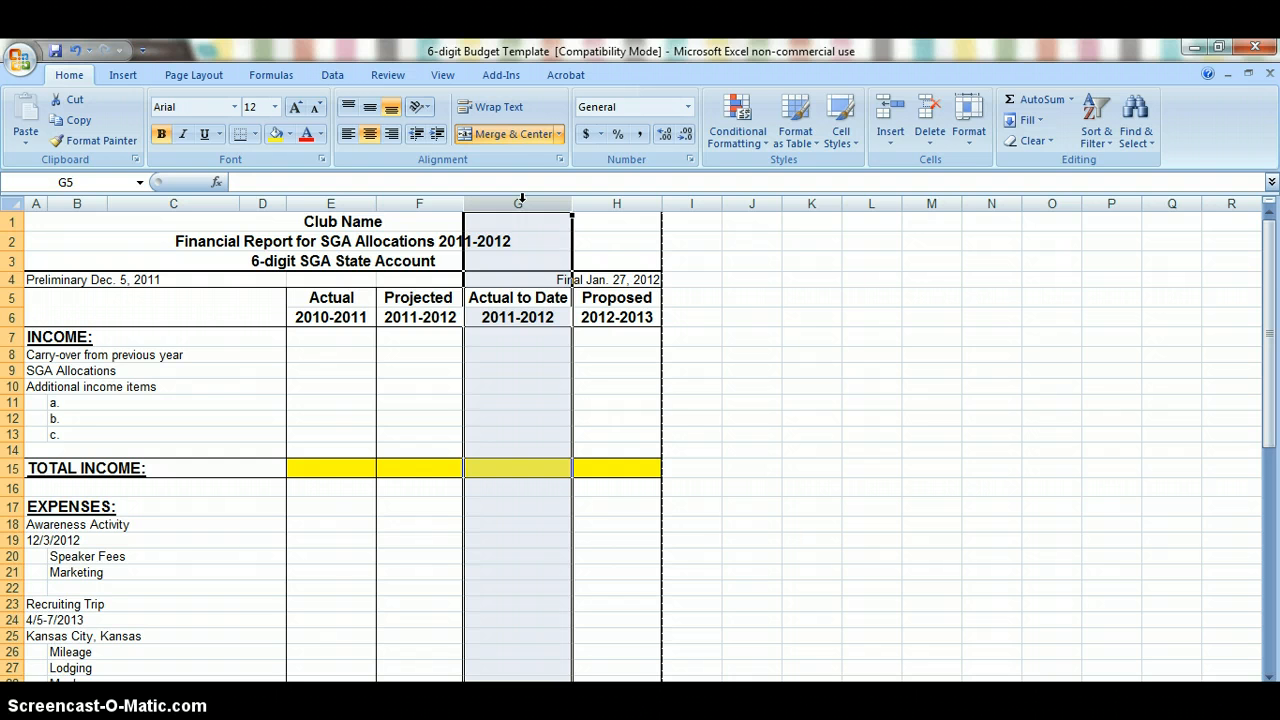
{"action": "left_click", "coordinate": [455, 203]}
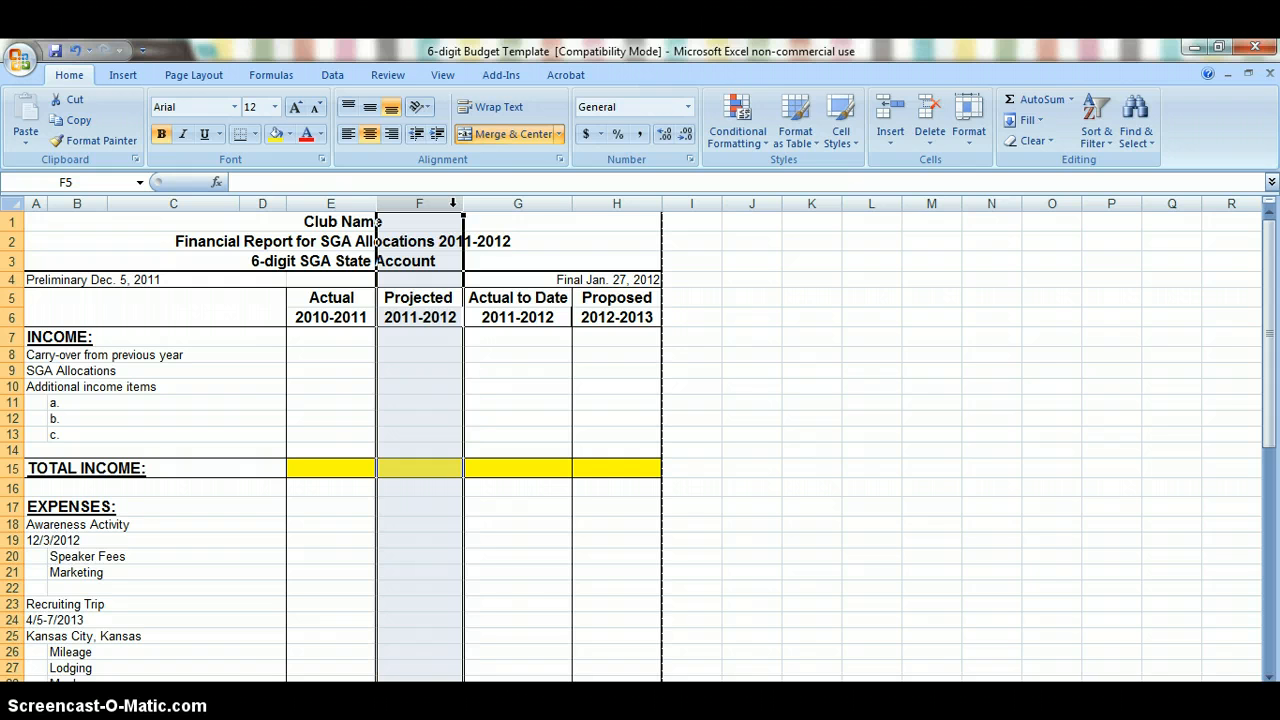
{"action": "left_click", "coordinate": [494, 203]}
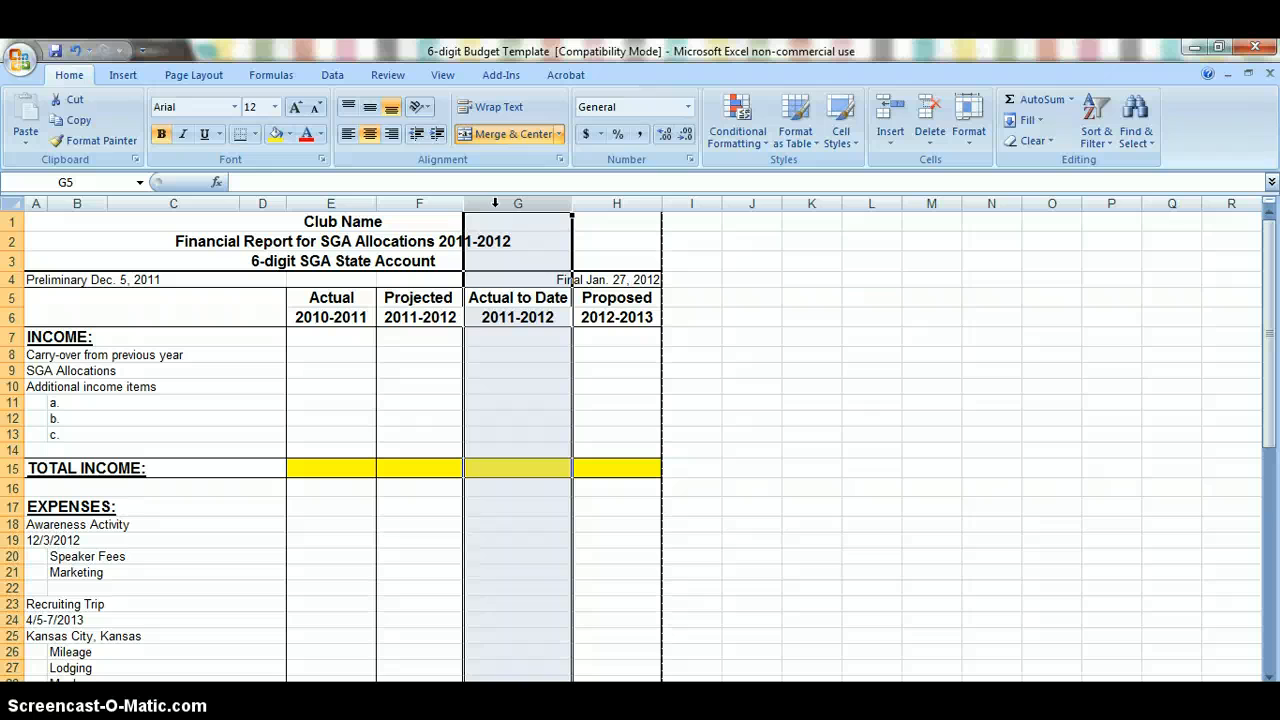
{"action": "left_click", "coordinate": [620, 203]}
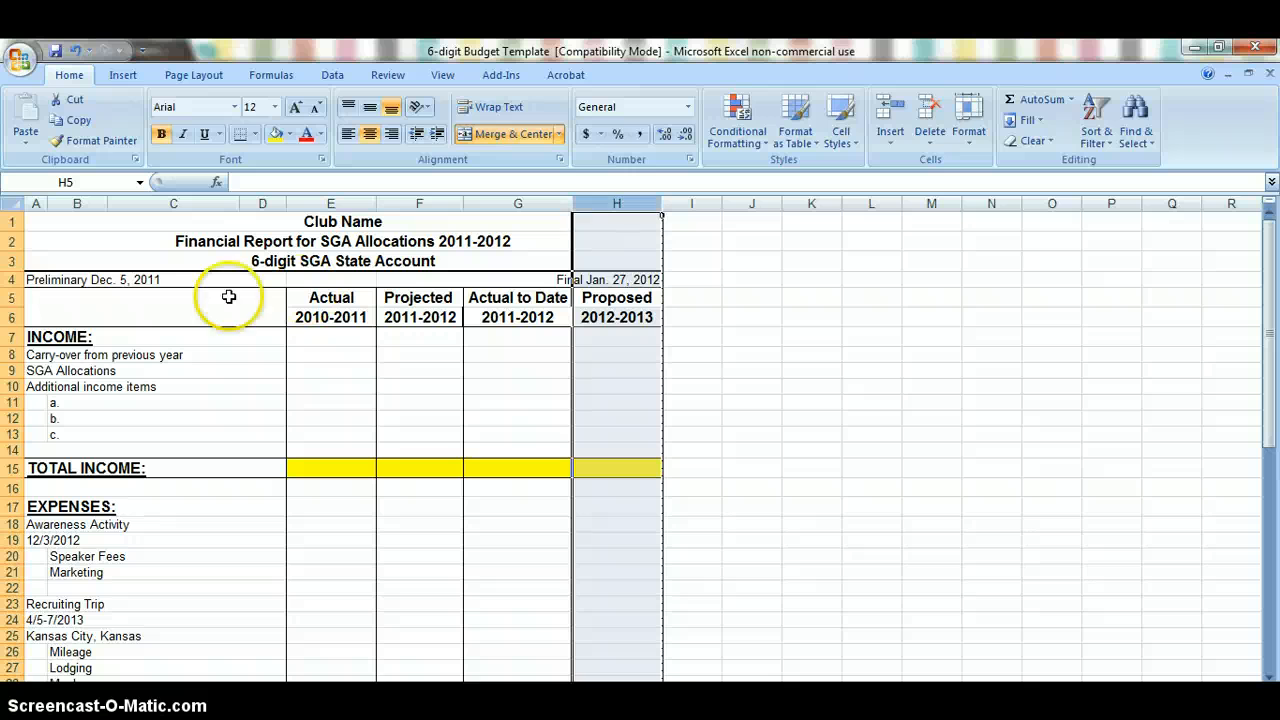
Step: Examine the INCOME and EXPENSES sections, including the Awareness Activity entry with its date and cost items
{"action": "left_click_drag", "start_coordinate": [72, 338], "coordinate": [601, 454]}
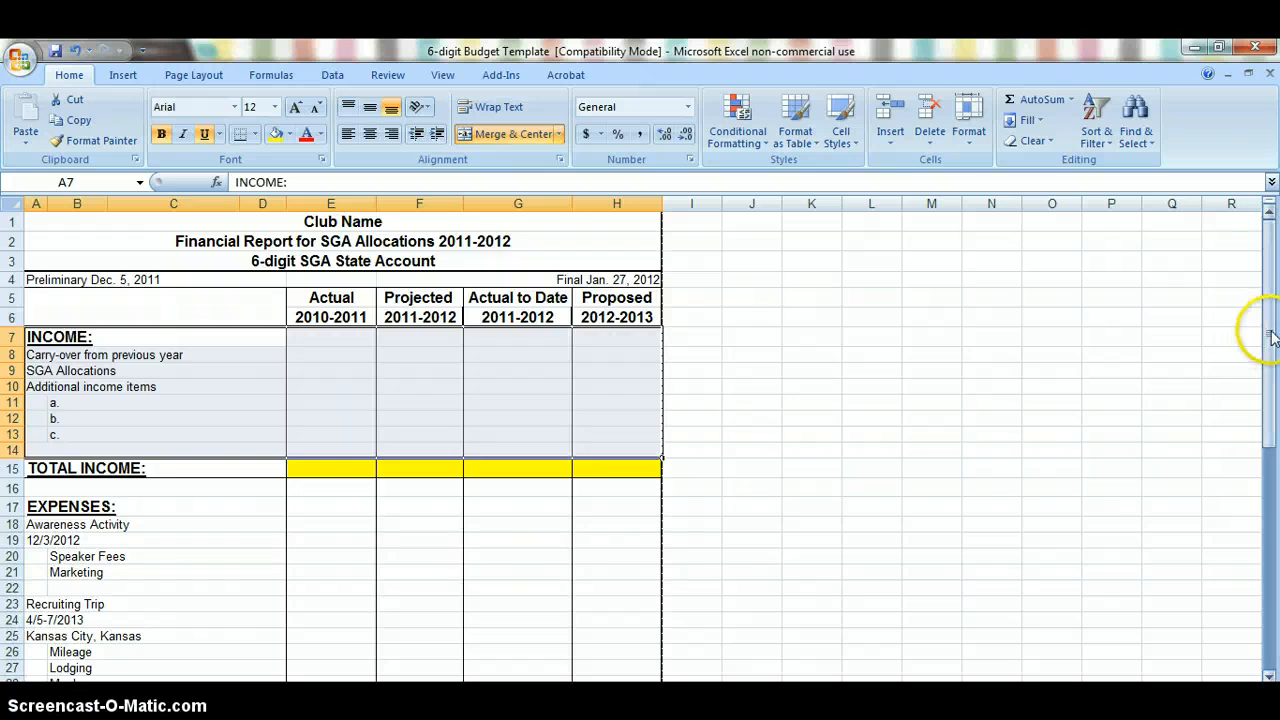
{"action": "left_click_drag", "start_coordinate": [1272, 335], "coordinate": [1272, 350]}
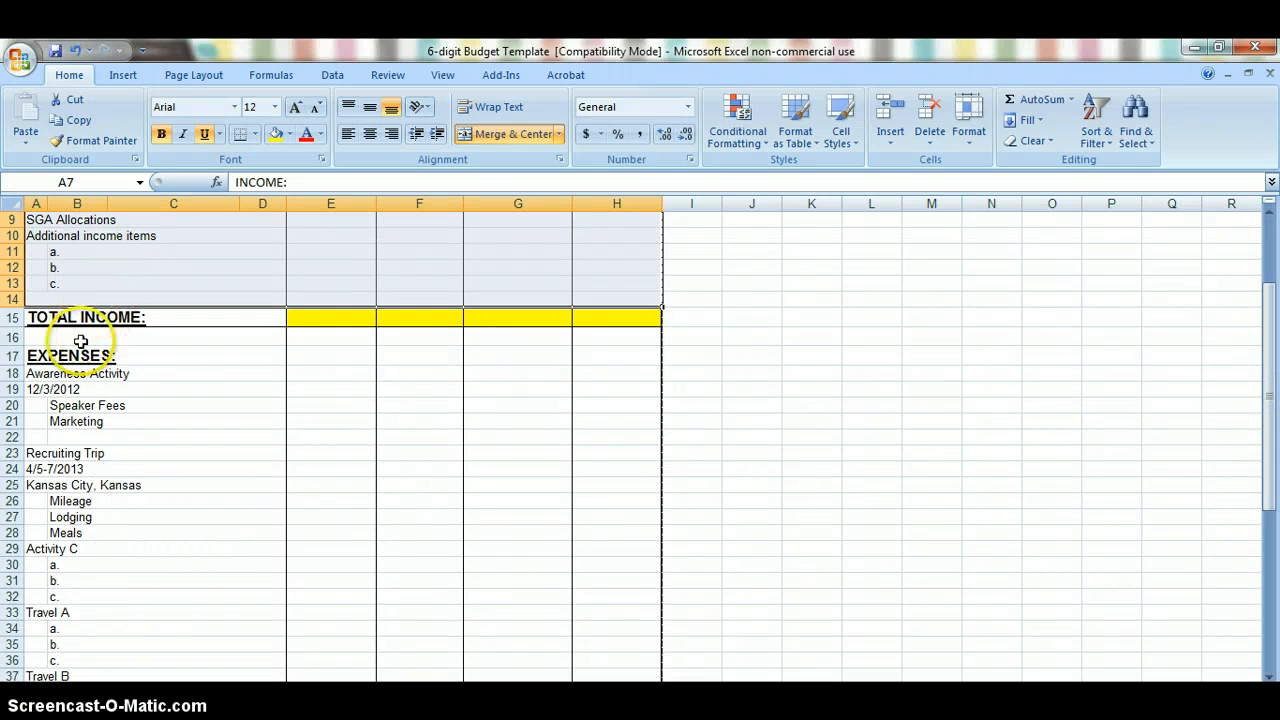
{"action": "left_click_drag", "start_coordinate": [78, 354], "coordinate": [653, 665]}
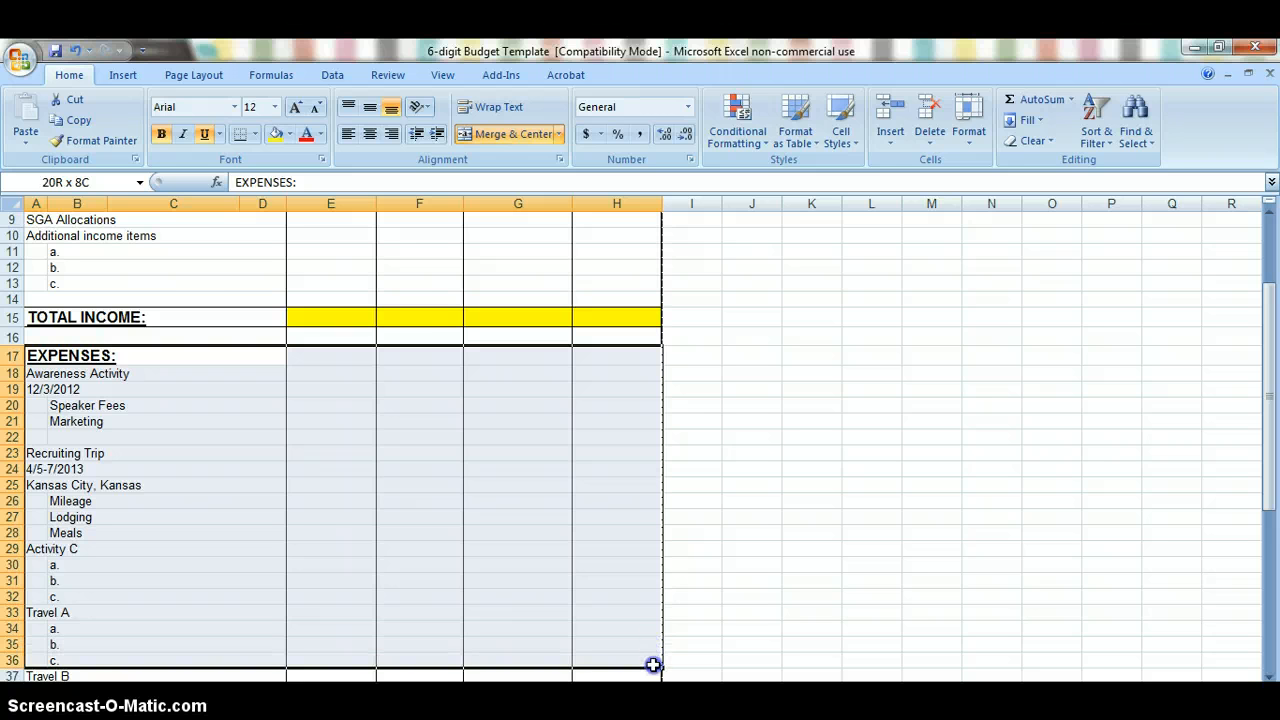
{"action": "left_click", "coordinate": [123, 372]}
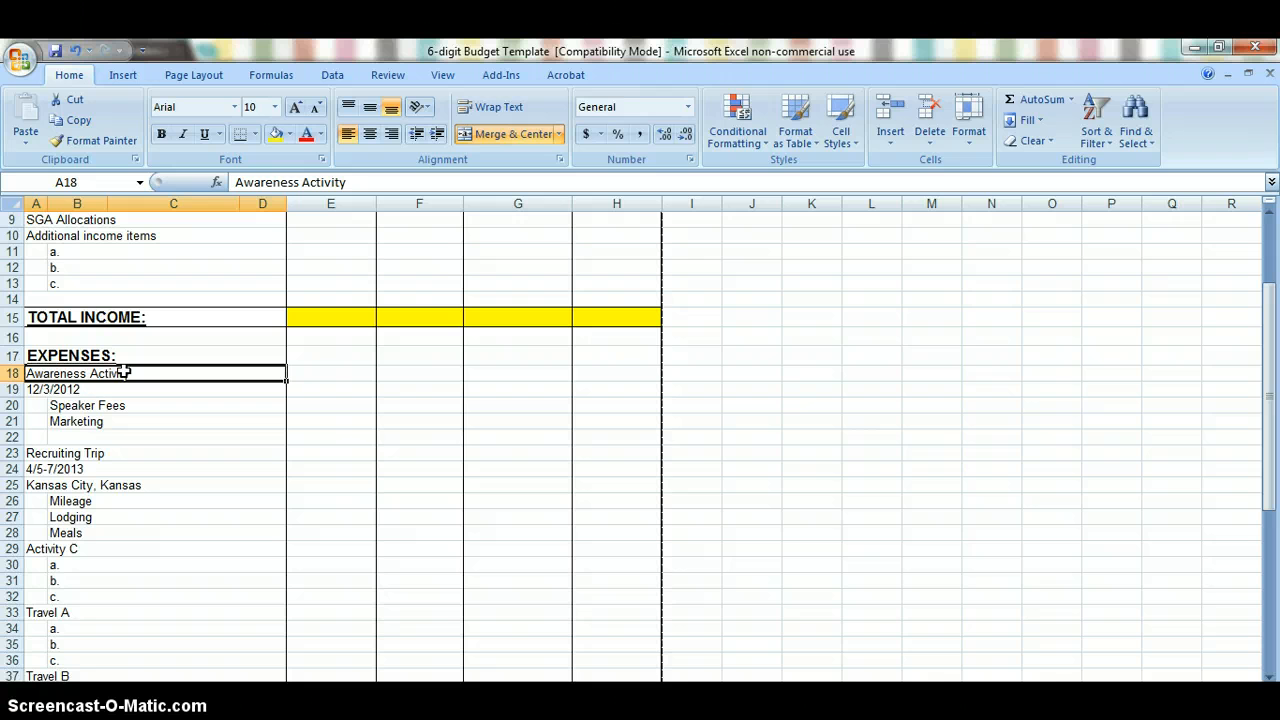
{"action": "left_click", "coordinate": [117, 389]}
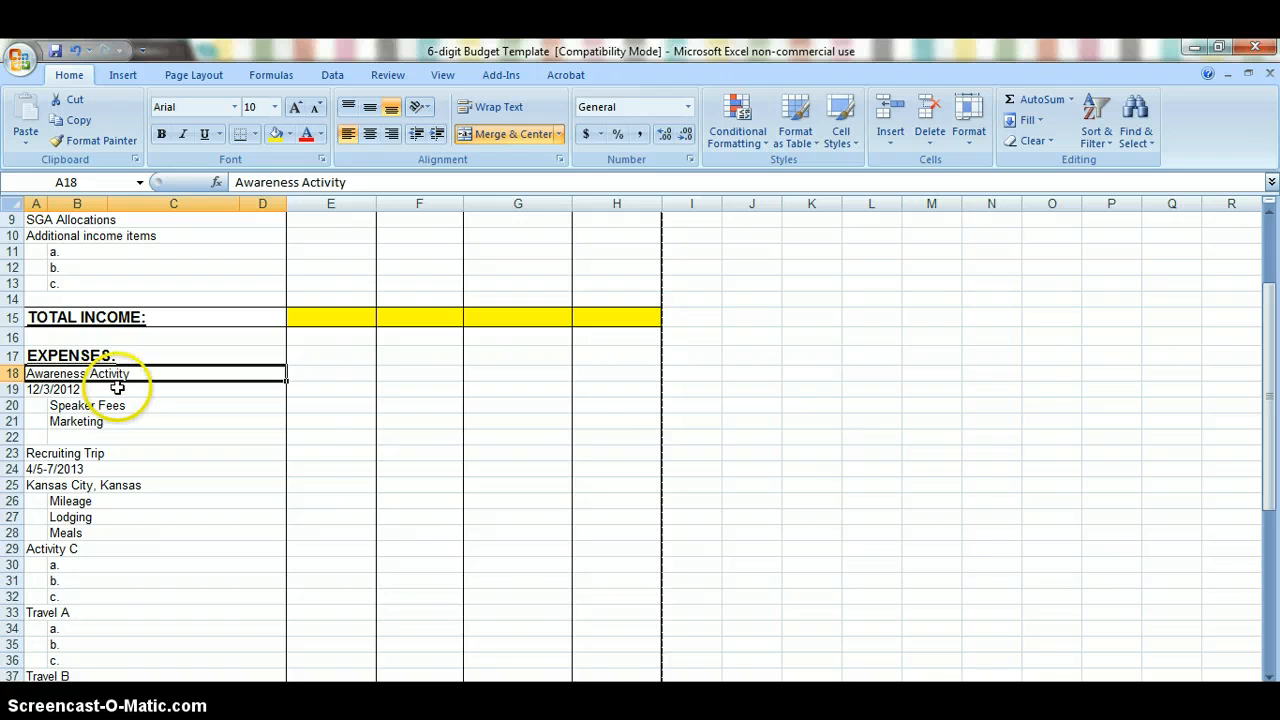
{"action": "left_click_drag", "start_coordinate": [125, 407], "coordinate": [137, 434]}
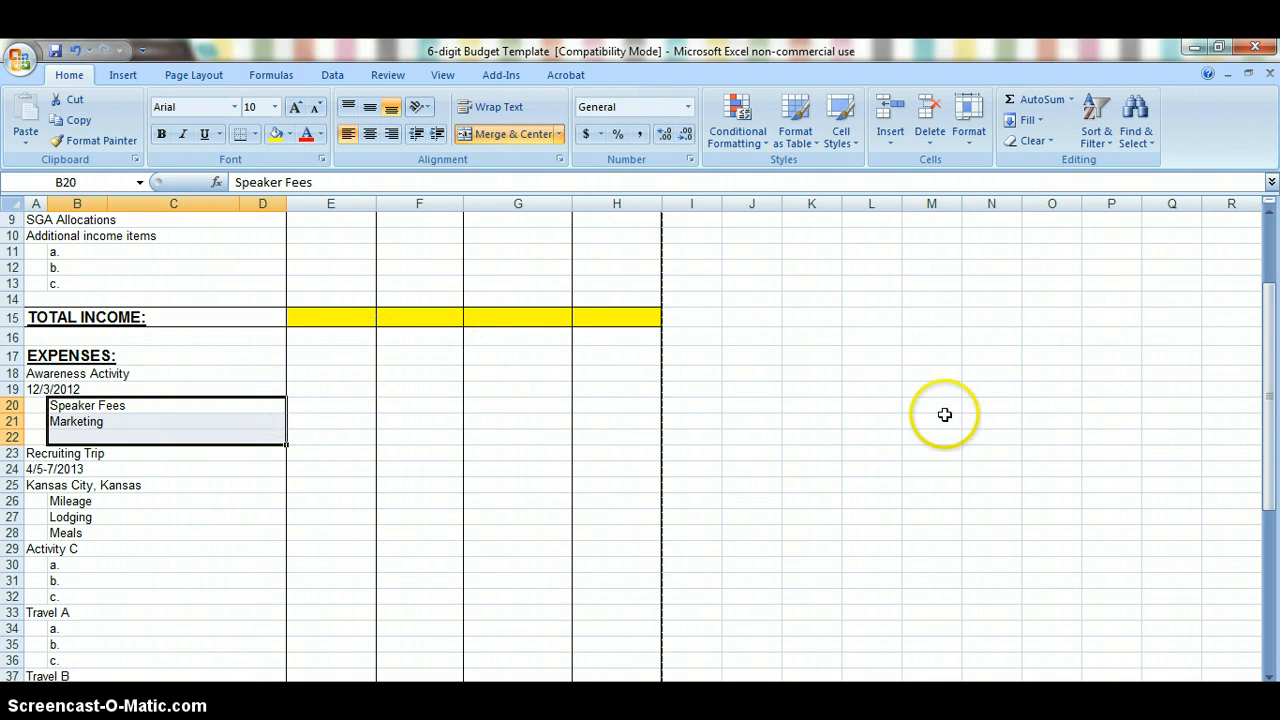
Step: Enter the Awareness Activity's proposed 2012-2013 costs: 1000 for Speaker Fees in H20 and 250 for Marketing in H21
{"action": "left_click_drag", "start_coordinate": [1270, 449], "coordinate": [1273, 397]}
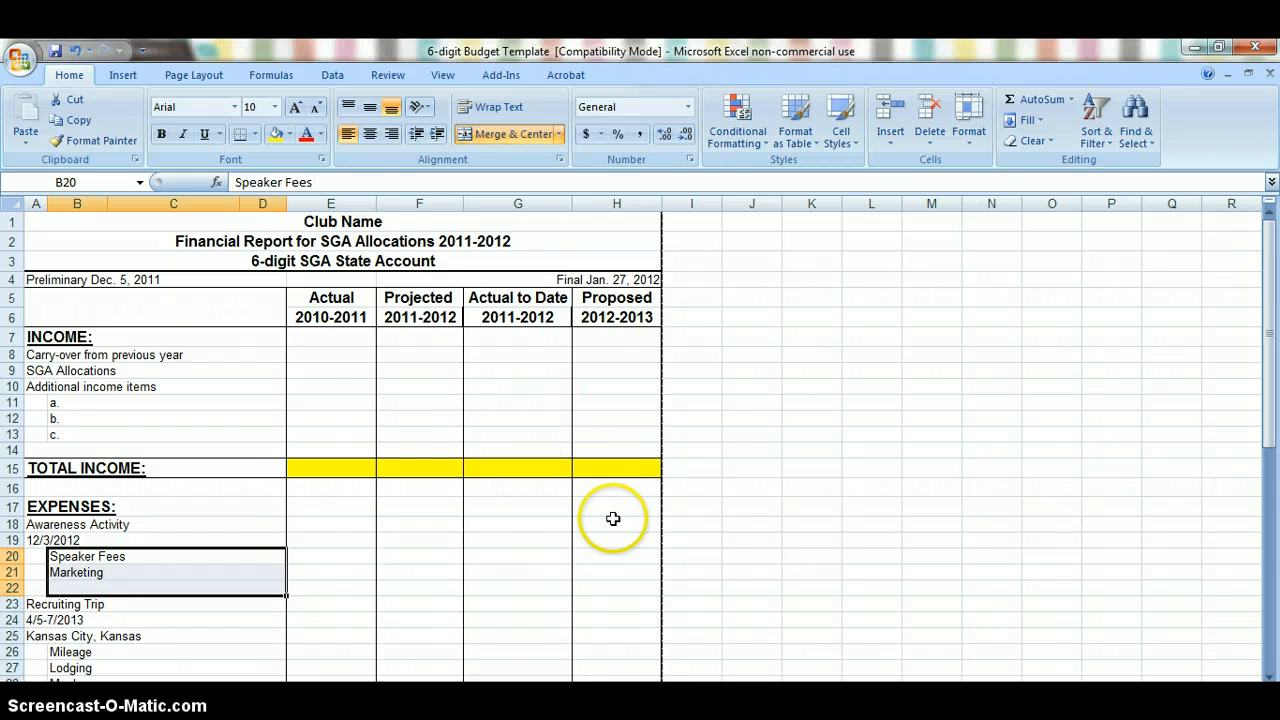
{"action": "left_click", "coordinate": [614, 359]}
{"action": "left_click", "coordinate": [615, 369]}
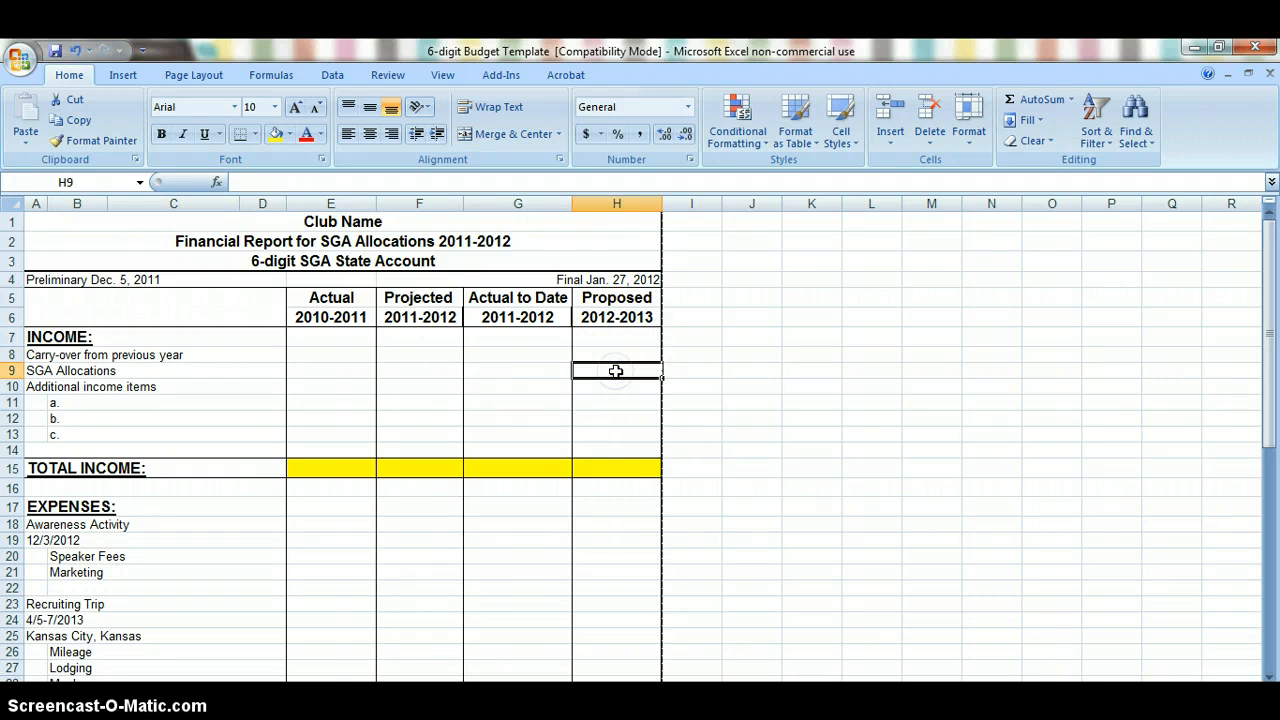
{"action": "left_click", "coordinate": [619, 511]}
{"action": "left_click", "coordinate": [620, 523]}
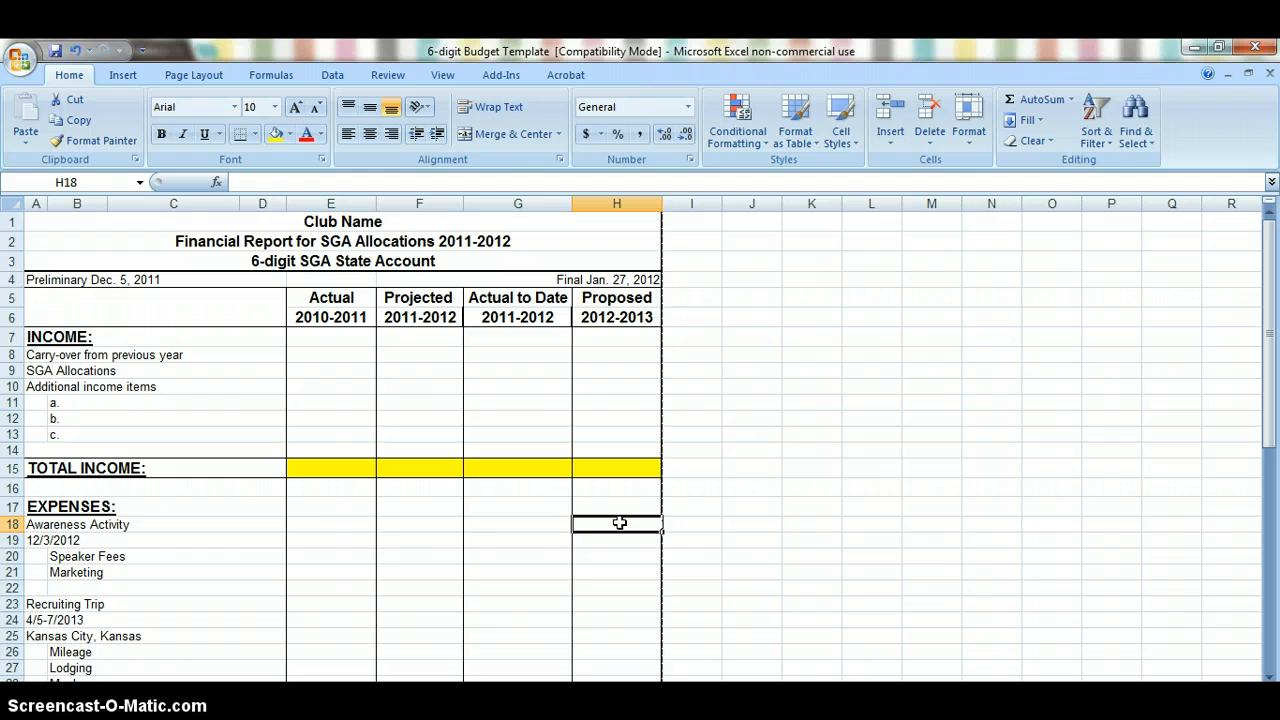
{"action": "key", "text": "Down"}
{"action": "key", "text": "Down"}
{"action": "type", "text": "1000"}
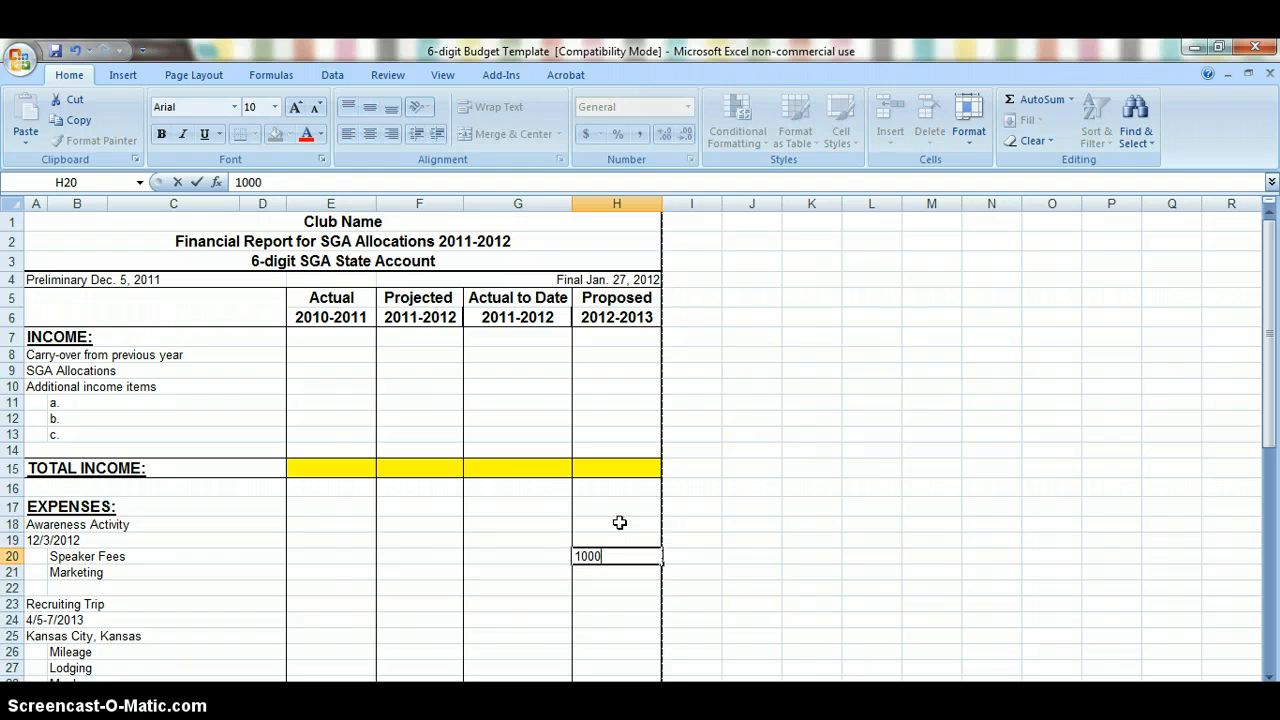
{"action": "key", "text": "Return"}
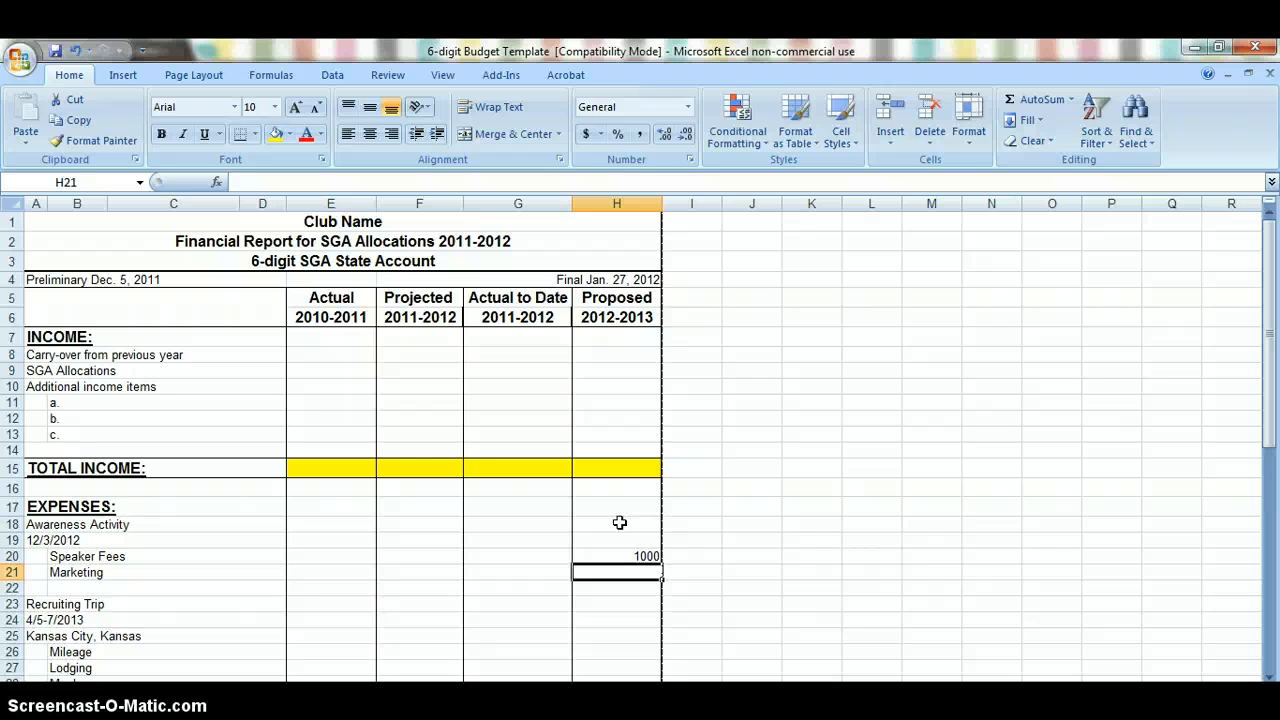
{"action": "type", "text": "250"}
{"action": "key", "text": "Return"}
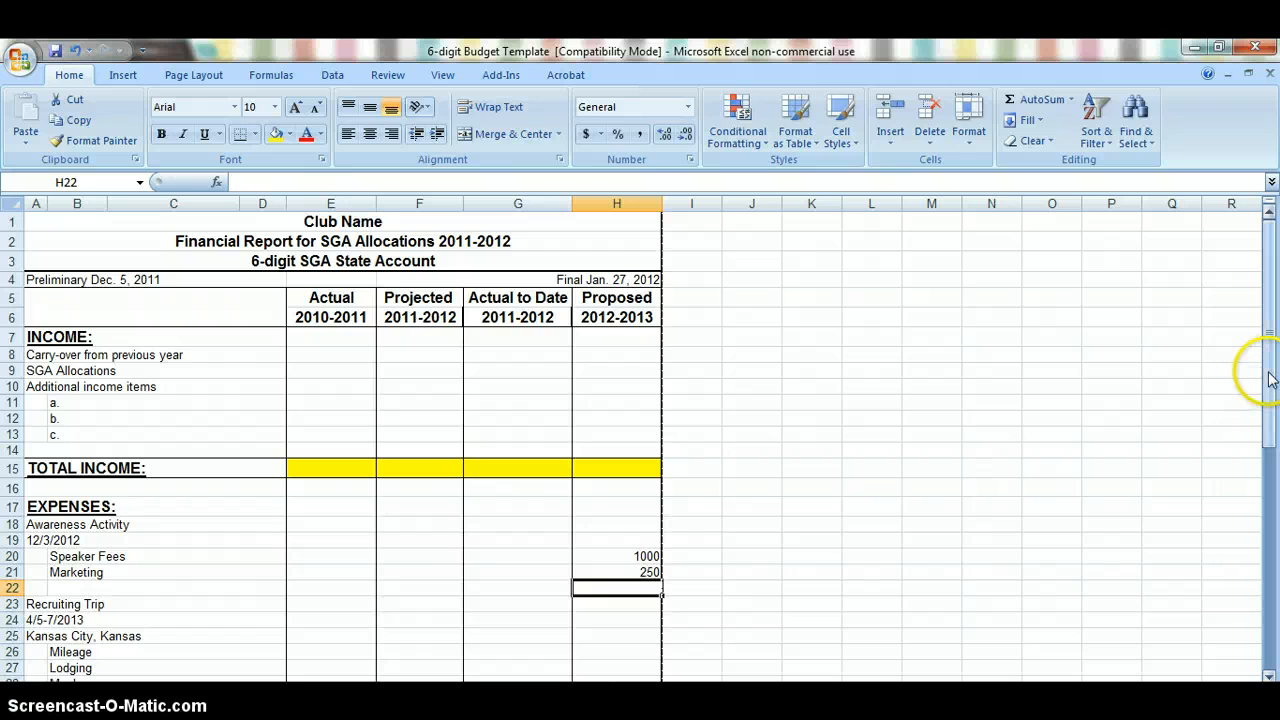
Step: Enter the Recruiting Trip's proposed 2012-2013 costs in H26 to H28: Mileage 300, Lodging 400 and Meals 100
{"action": "left_click_drag", "start_coordinate": [1270, 378], "coordinate": [1274, 400]}
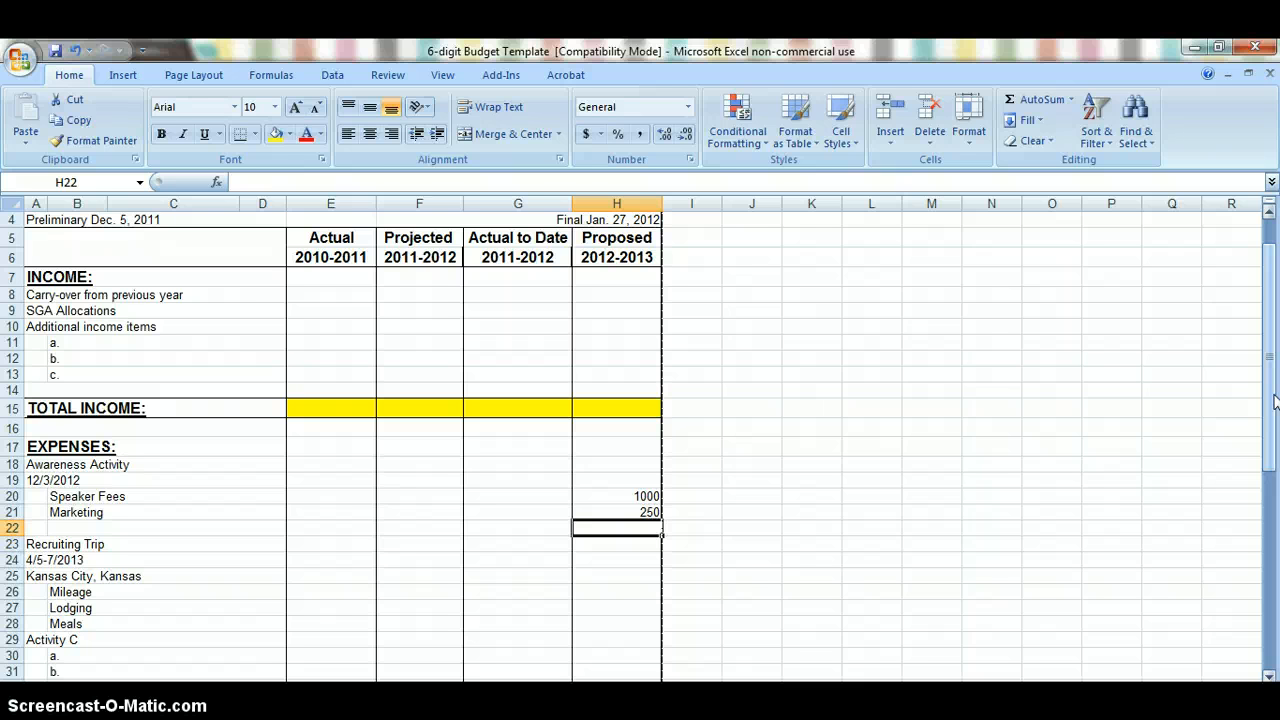
{"action": "key", "text": "Down"}
{"action": "key", "text": "Down"}
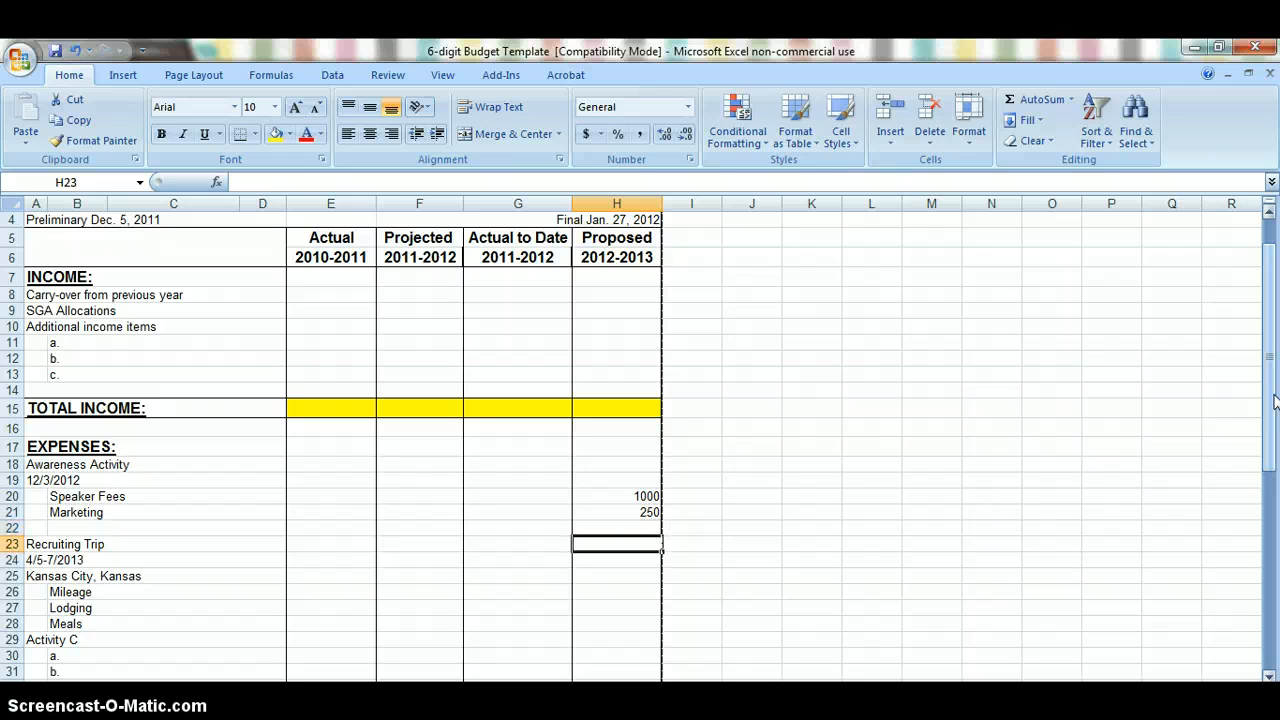
{"action": "key", "text": "Down"}
{"action": "key", "text": "Down"}
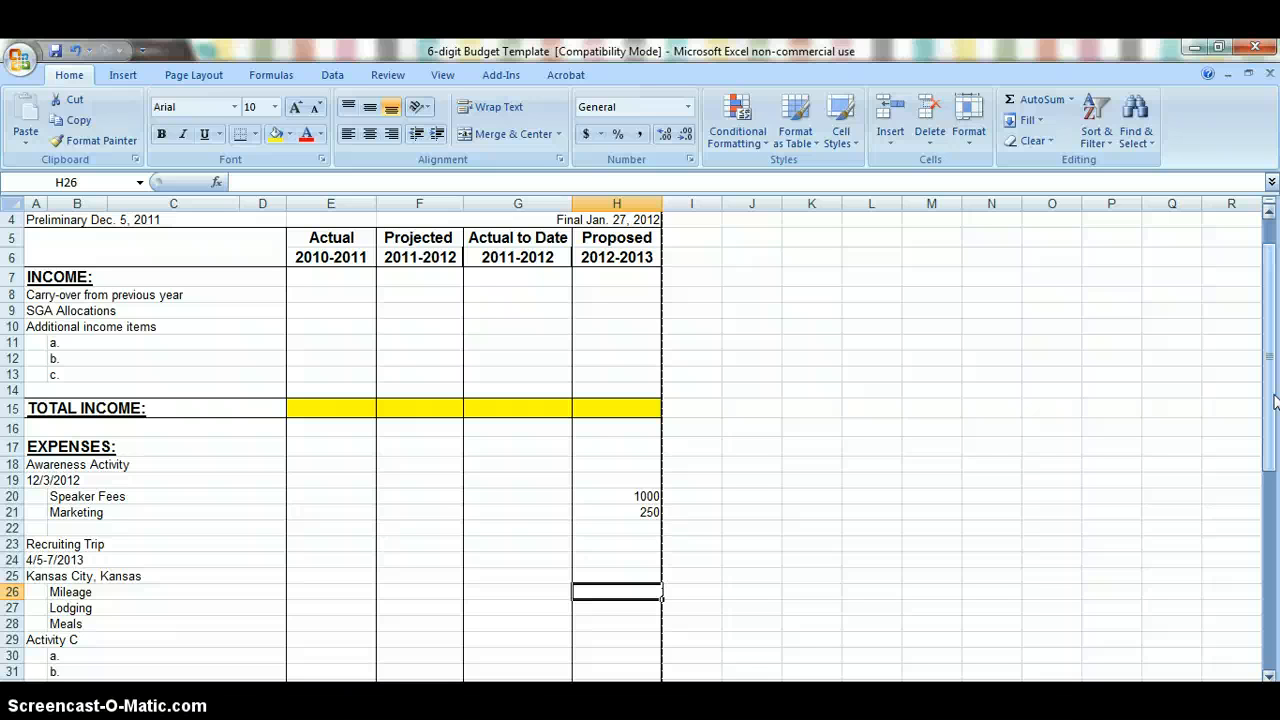
{"action": "type", "text": "300"}
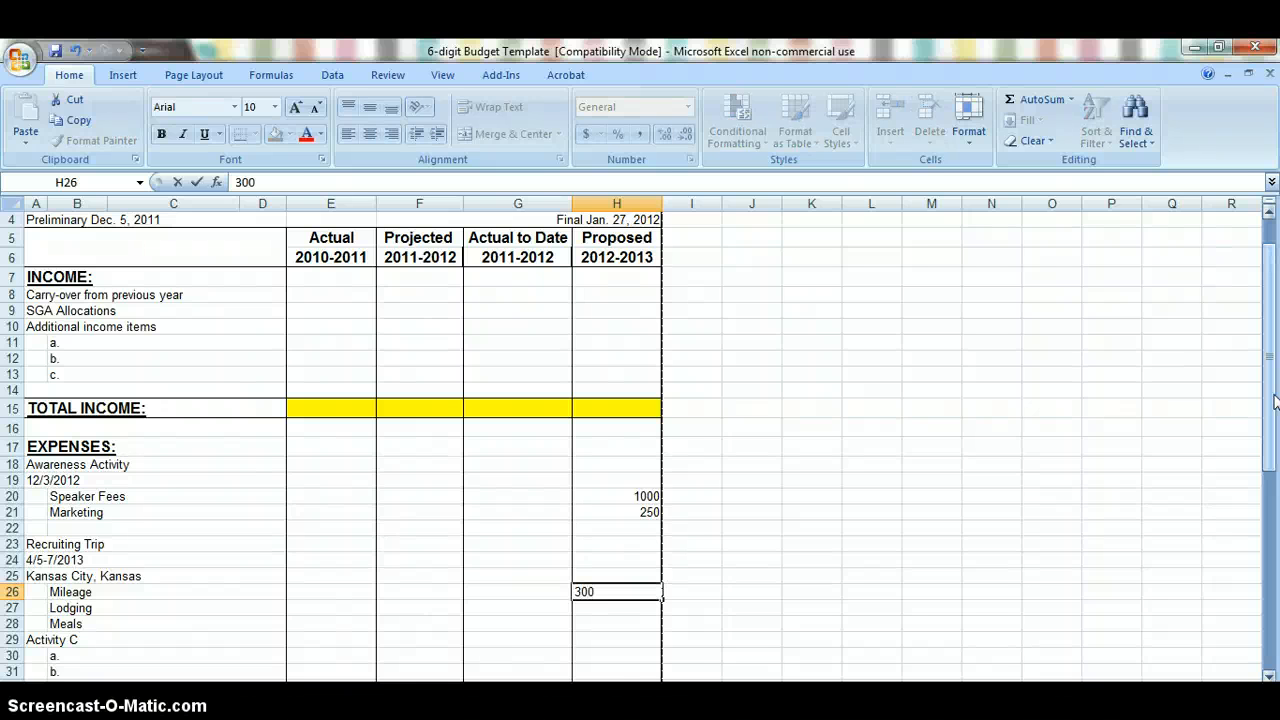
{"action": "key", "text": "Return"}
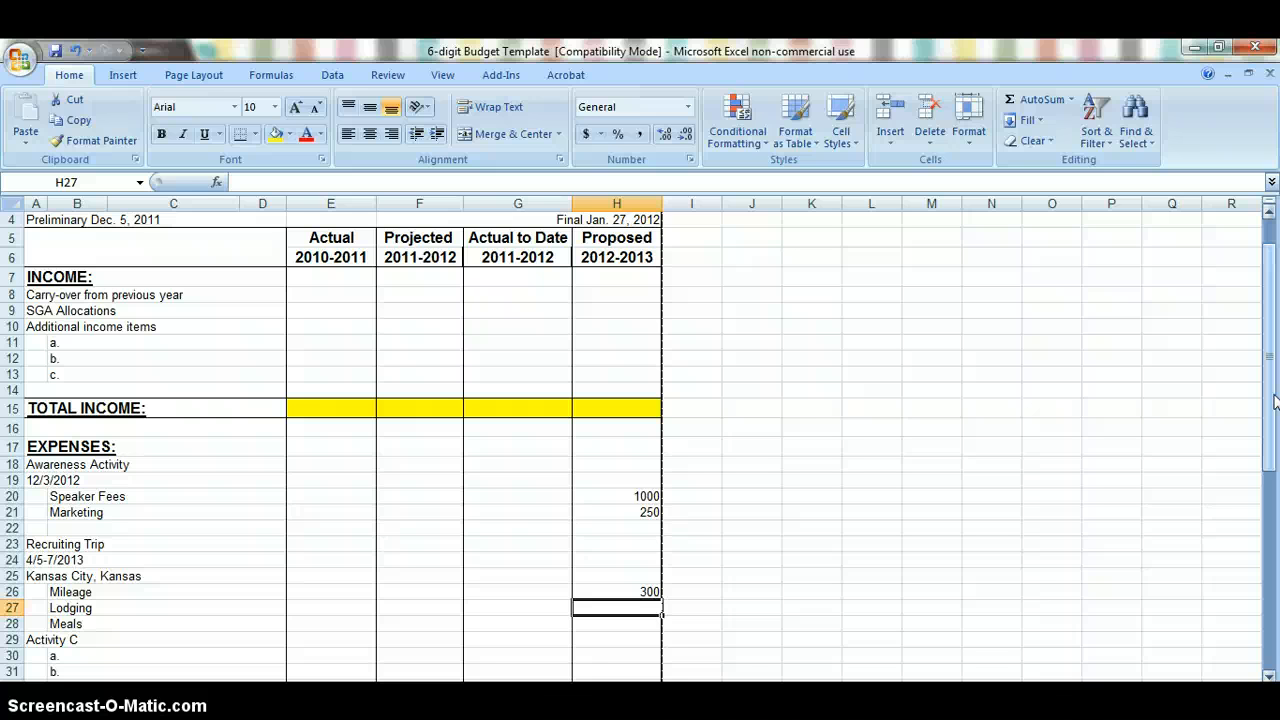
{"action": "type", "text": "400"}
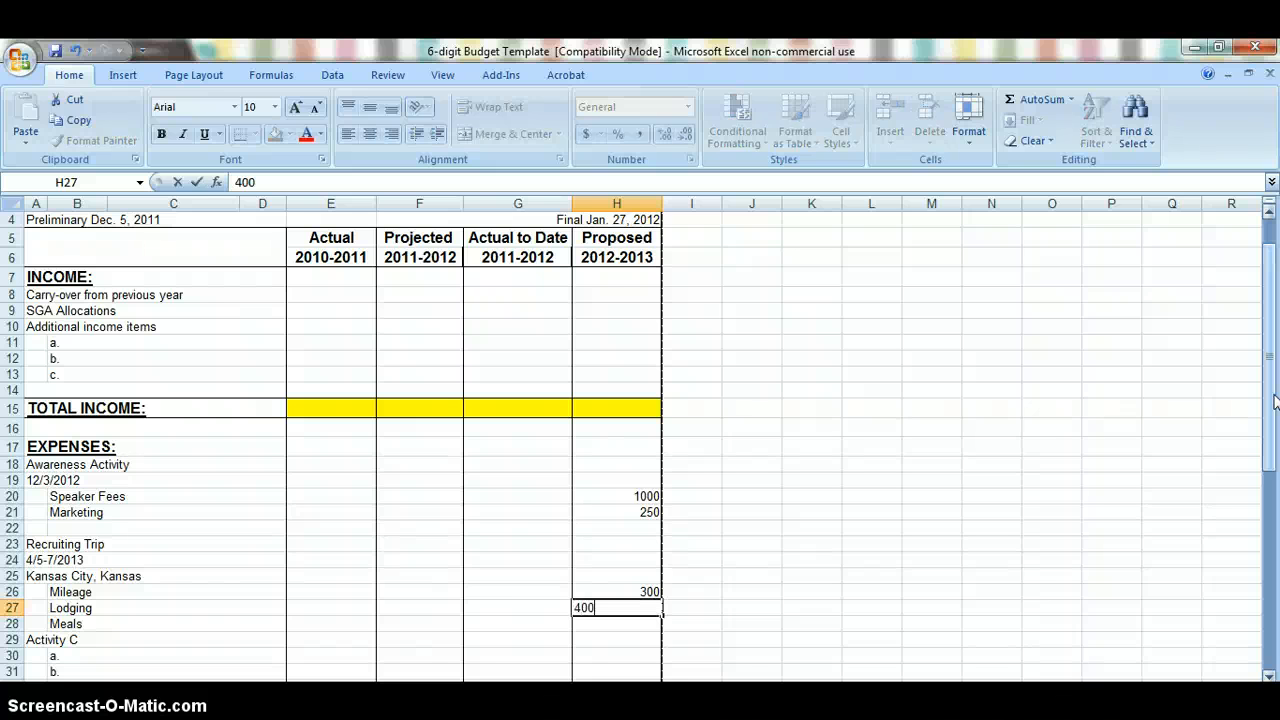
{"action": "key", "text": "Return"}
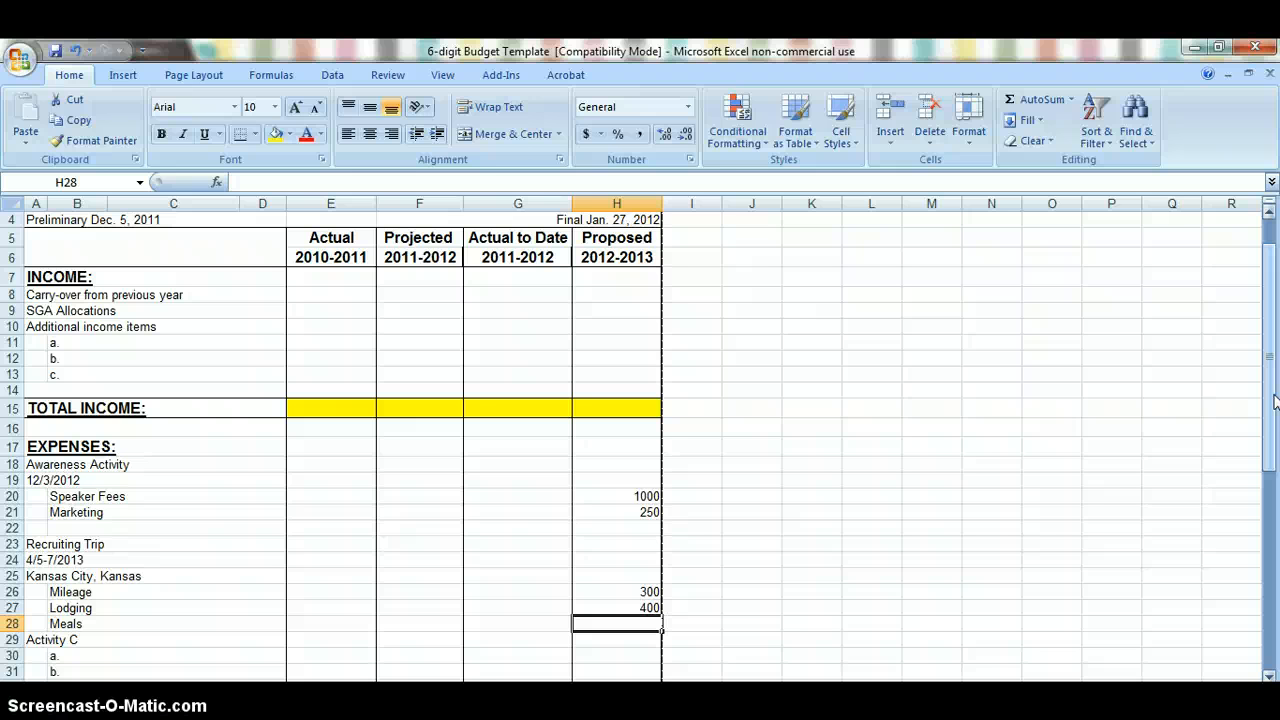
{"action": "type", "text": "100"}
{"action": "key", "text": "Return"}
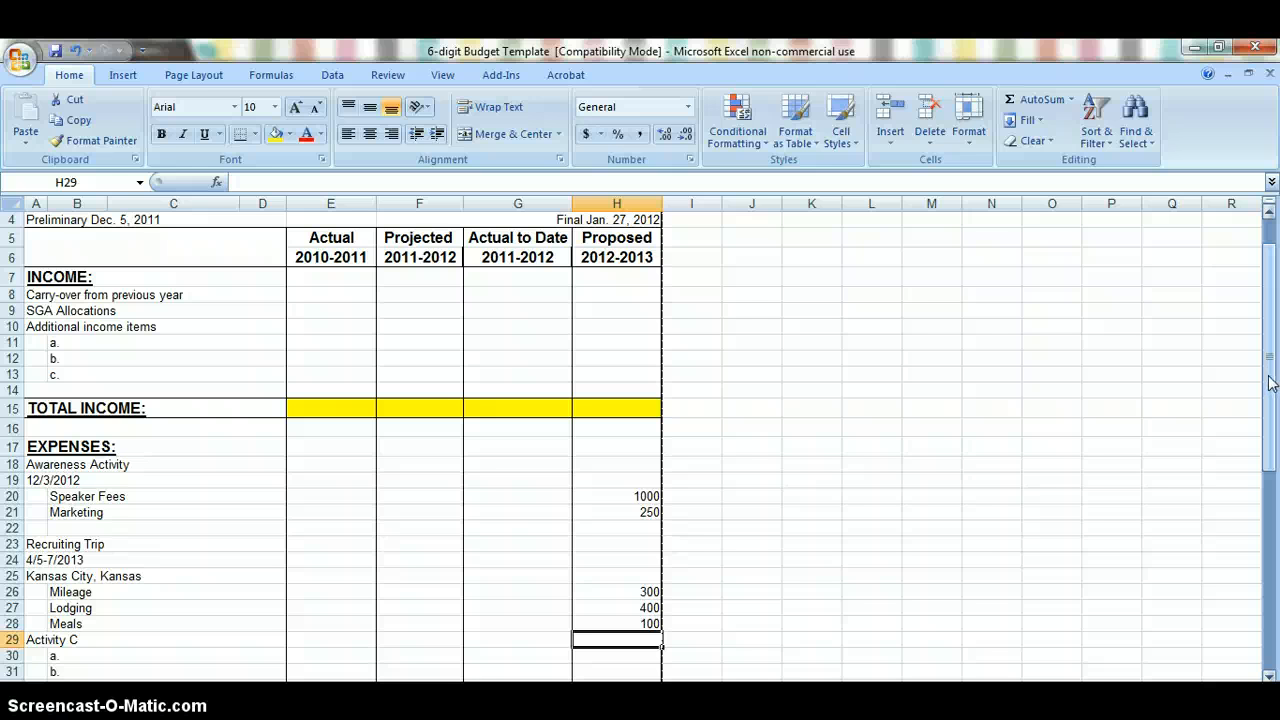
Step: Total the proposed 2012-2013 expenses in the TOTAL EXPENSES cell H54 with the formula =SUM(H18:H52)
{"action": "left_click_drag", "start_coordinate": [1275, 376], "coordinate": [1275, 575]}
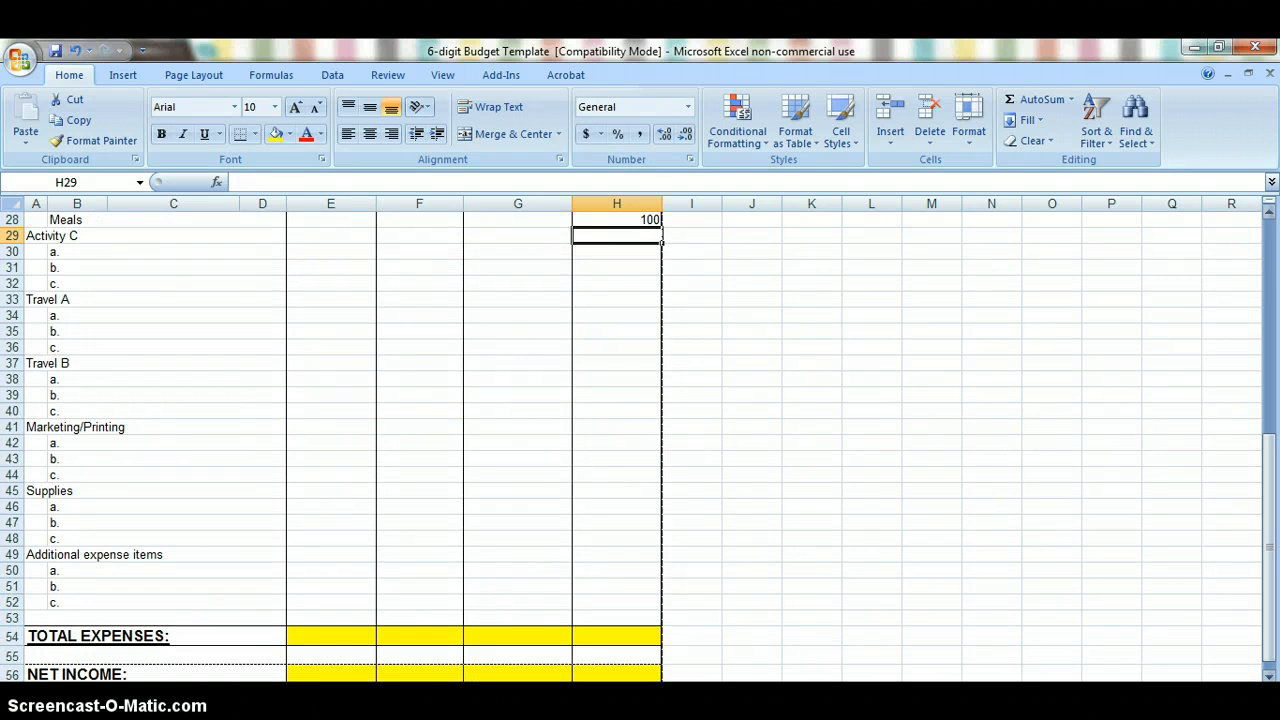
{"action": "left_click", "coordinate": [651, 636]}
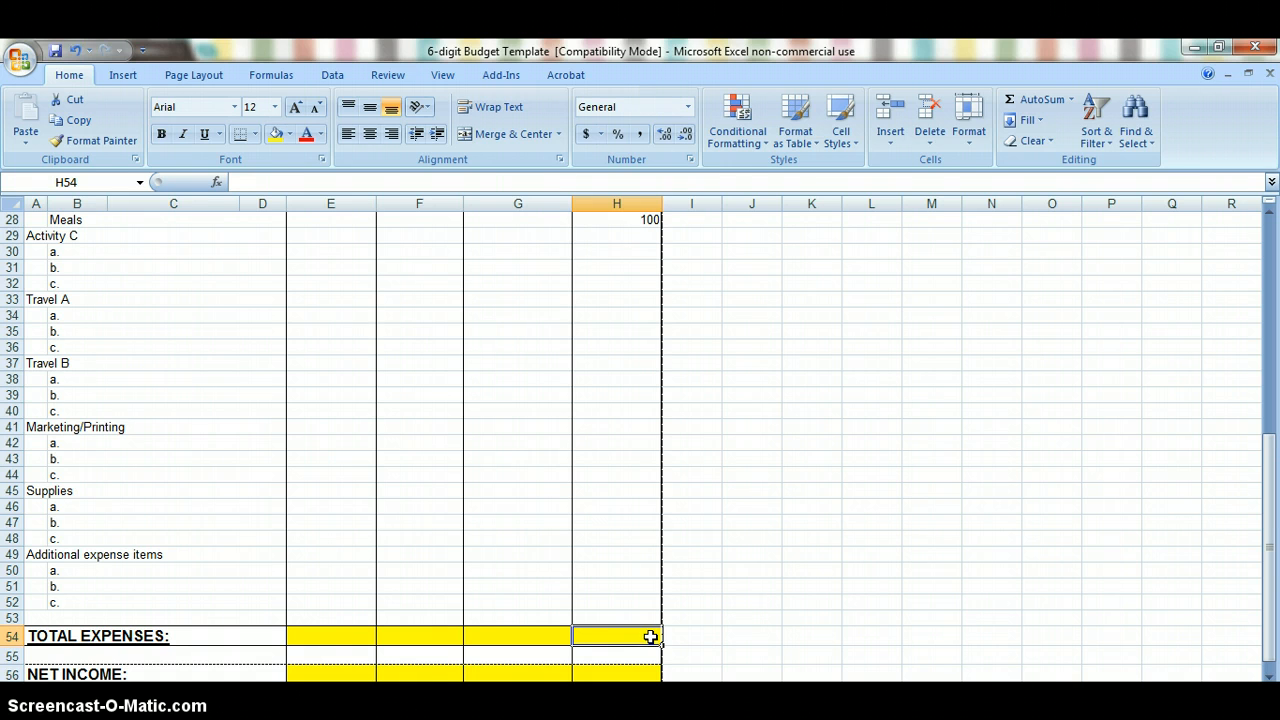
{"action": "type", "text": "="}
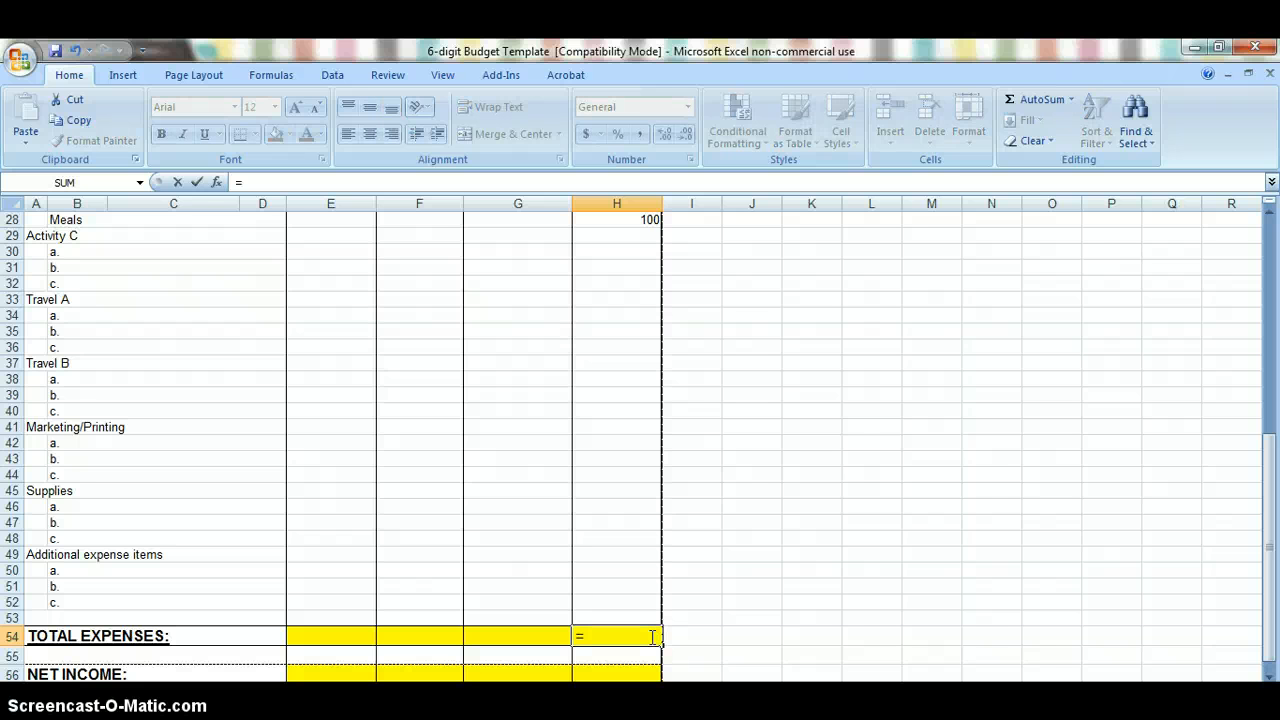
{"action": "type", "text": "SUM"}
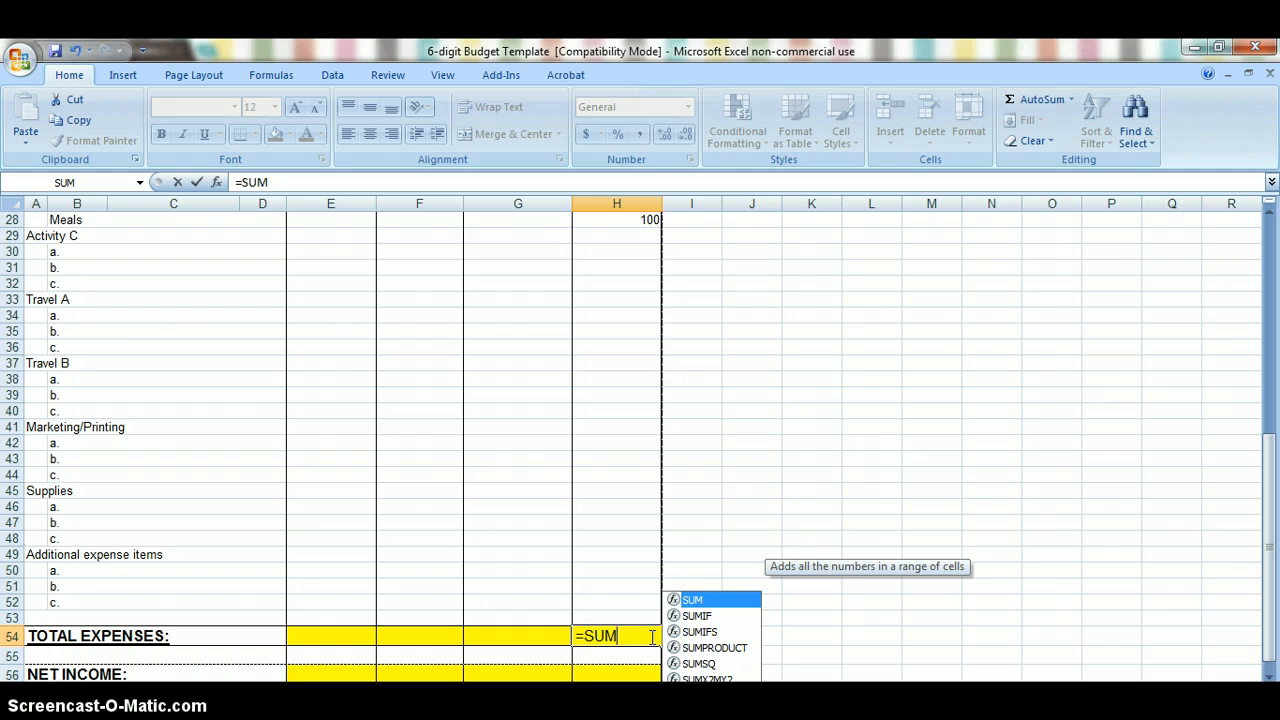
{"action": "type", "text": "("}
{"action": "left_click", "coordinate": [625, 605]}
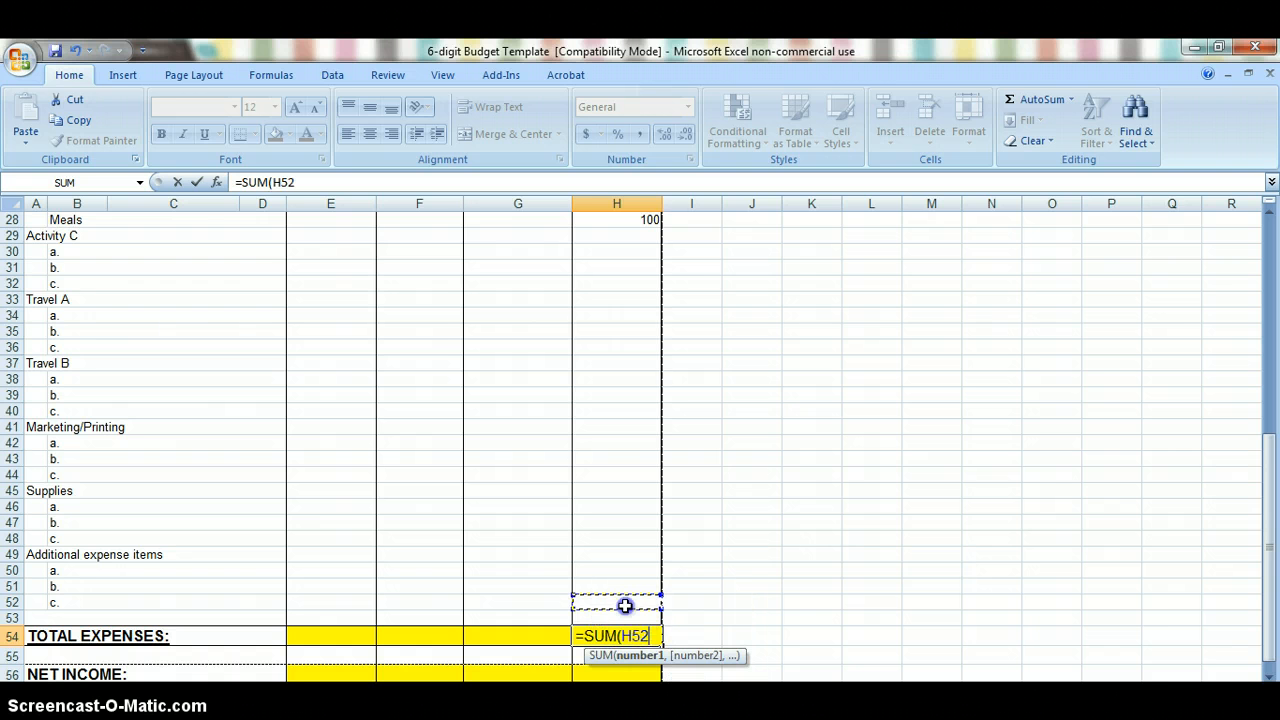
{"action": "left_click_drag", "start_coordinate": [625, 605], "coordinate": [603, 286]}
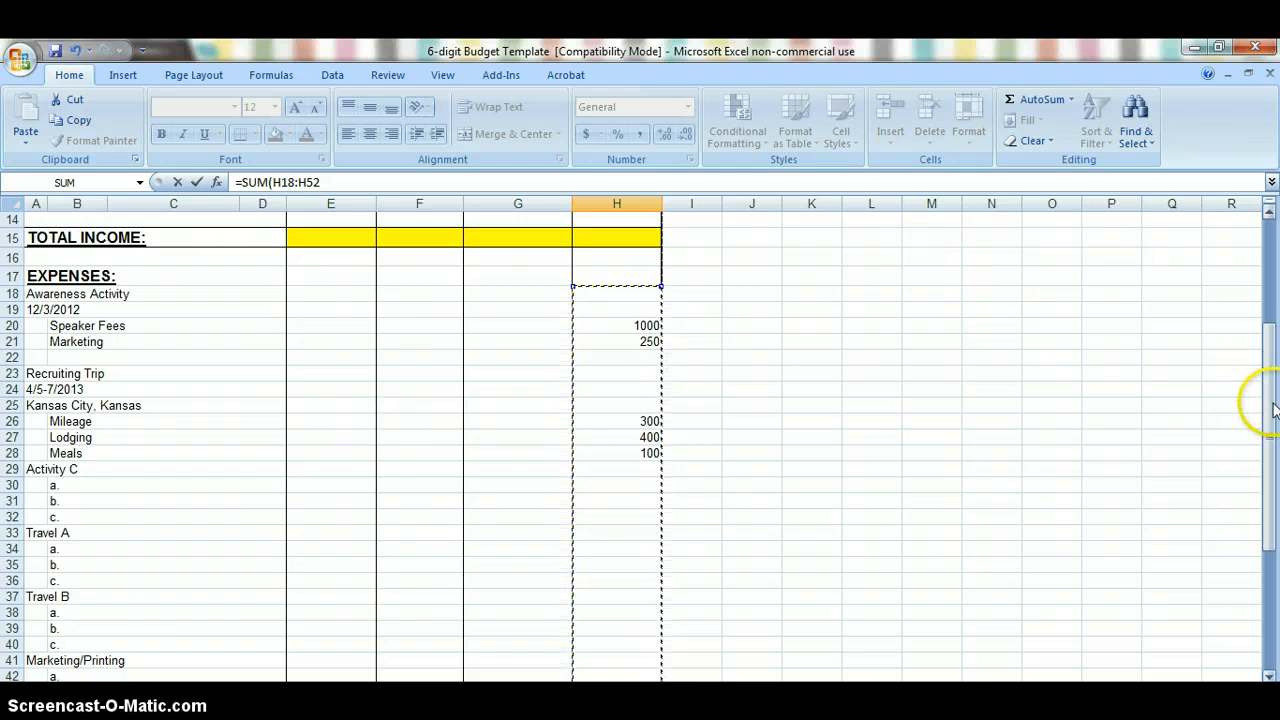
{"action": "left_click_drag", "start_coordinate": [1273, 410], "coordinate": [1273, 436]}
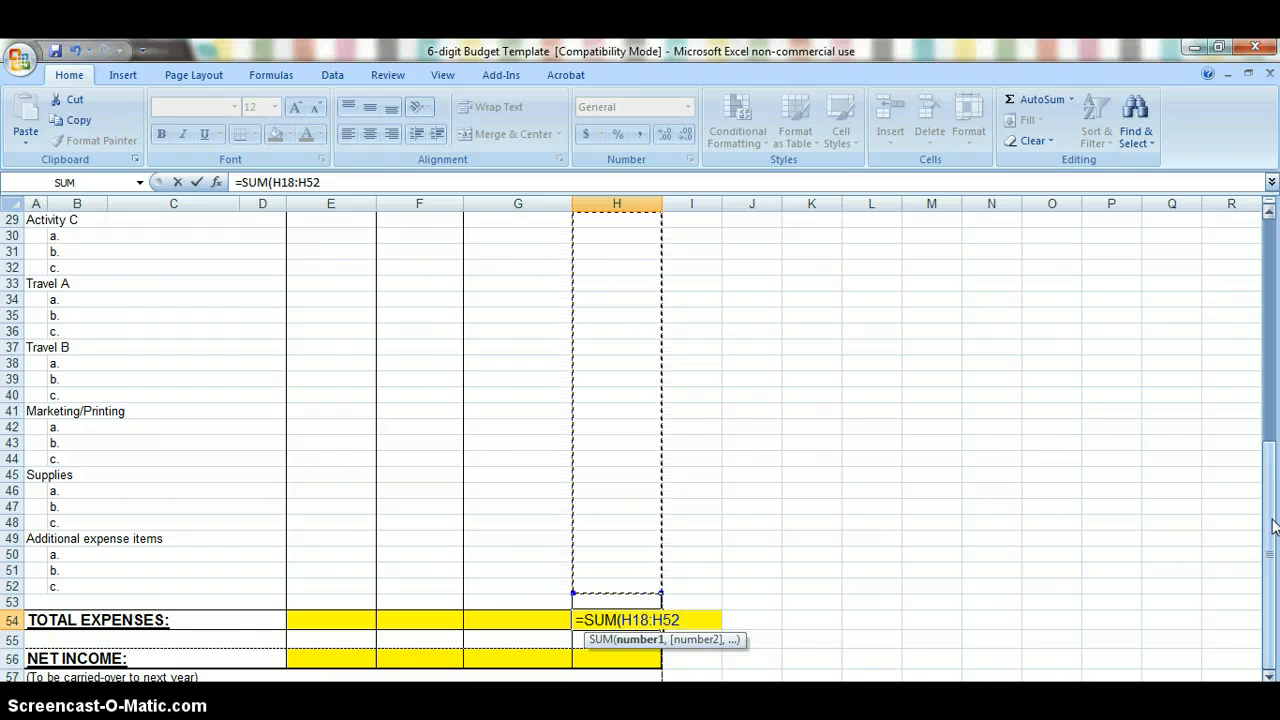
{"action": "type", "text": ")"}
{"action": "key", "text": "Return"}
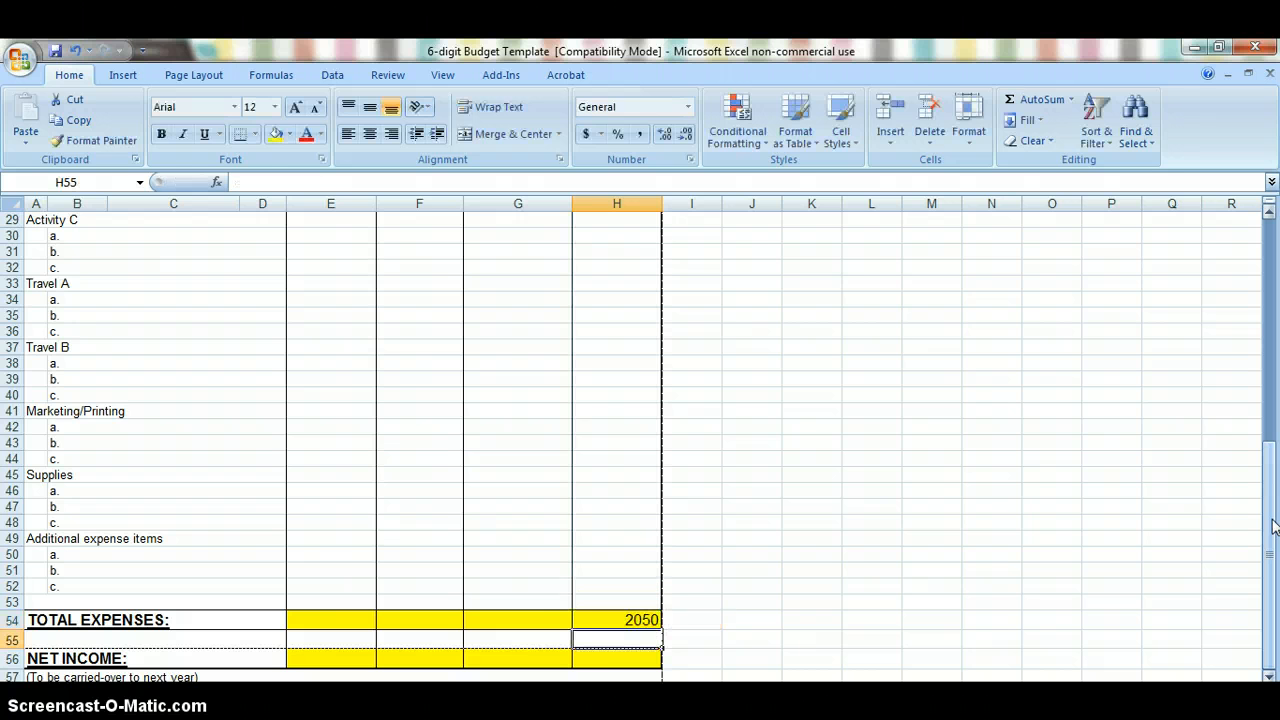
Step: Enter 2050 as the proposed 2012-2013 SGA Allocations income in H9
{"action": "left_click_drag", "start_coordinate": [1268, 529], "coordinate": [1264, 333]}
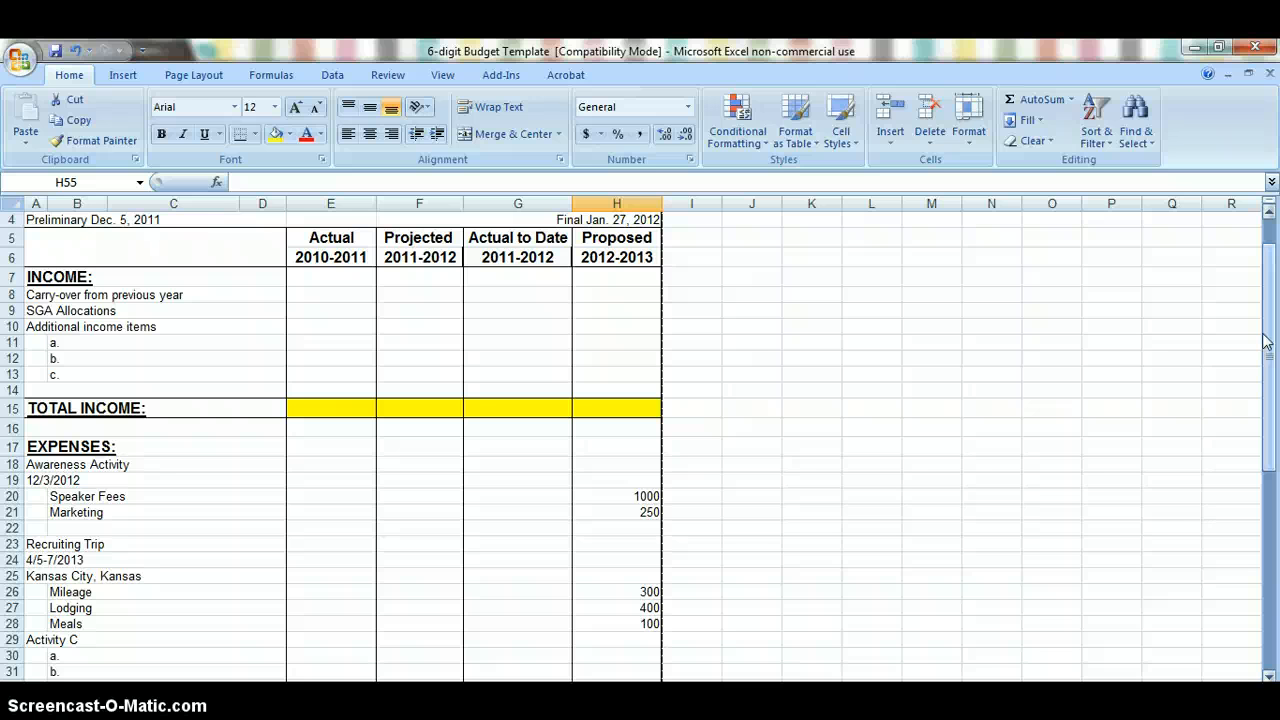
{"action": "left_click", "coordinate": [628, 301]}
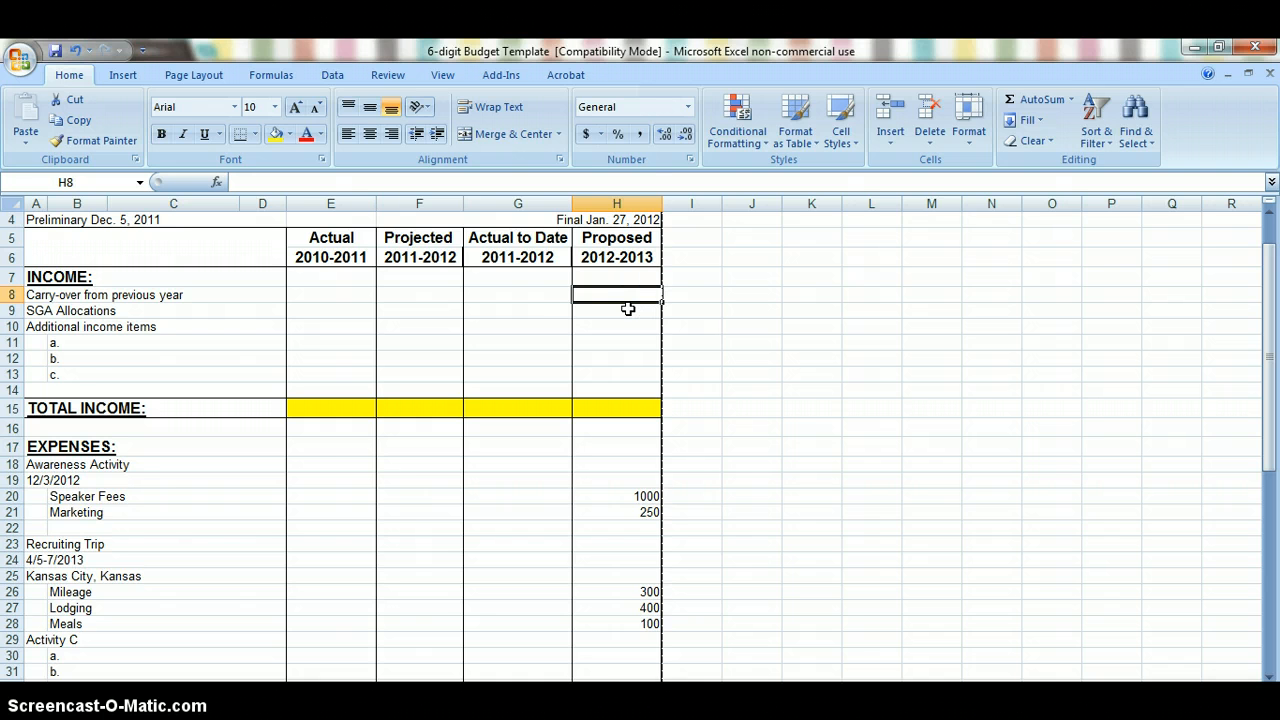
{"action": "left_click", "coordinate": [628, 309]}
{"action": "type", "text": "2050"}
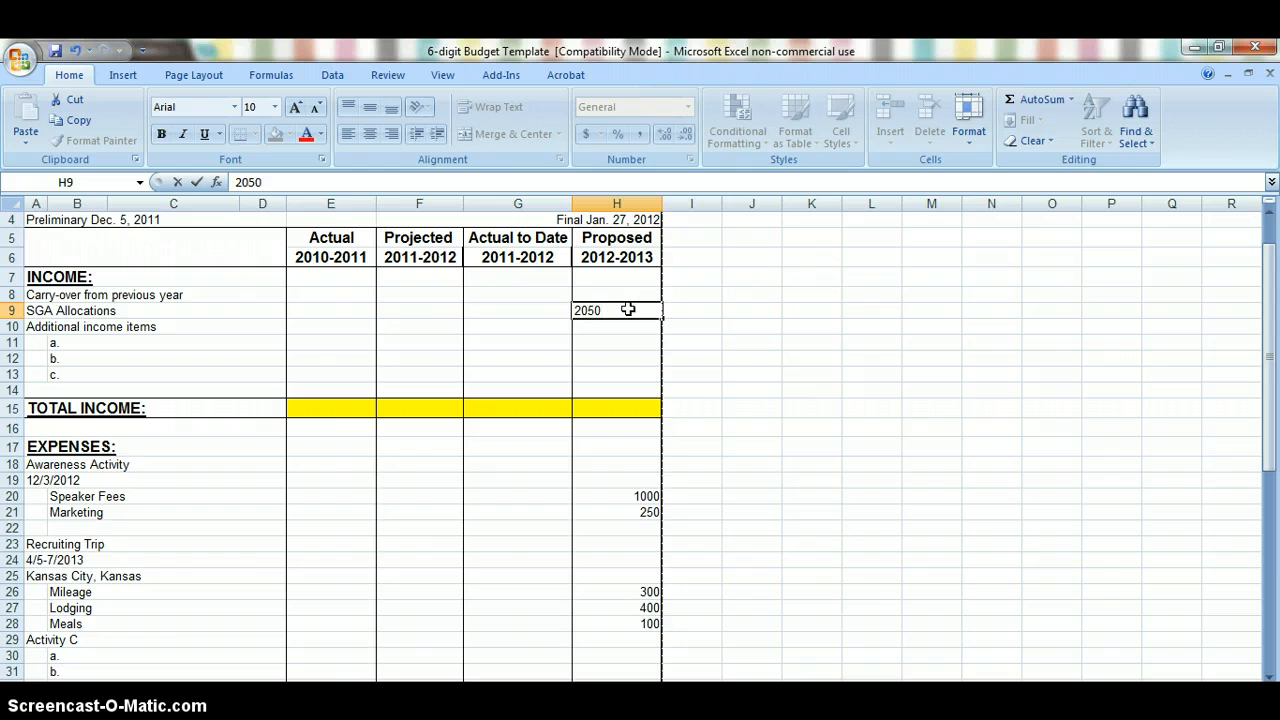
{"action": "key", "text": "Return"}
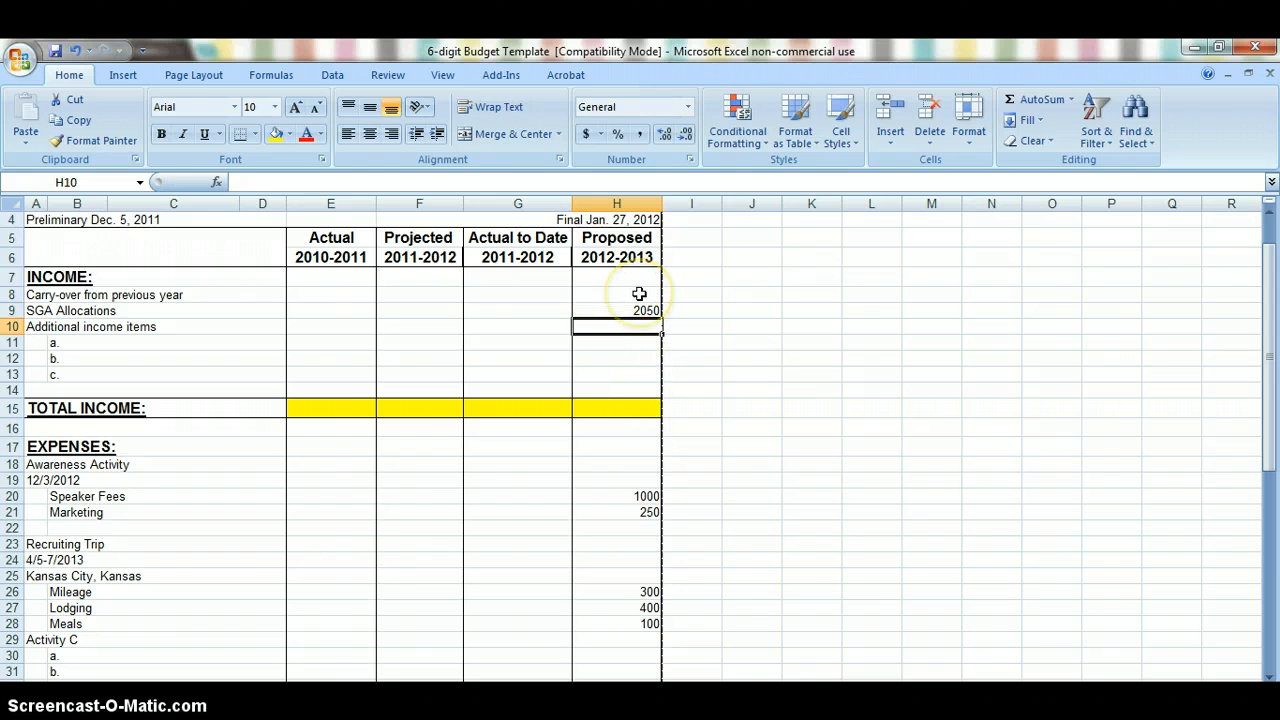
Step: Enter 100 as the proposed Carry-over from previous year in H8 and set SGA Allocations in H9 to 1950
{"action": "left_click", "coordinate": [639, 293]}
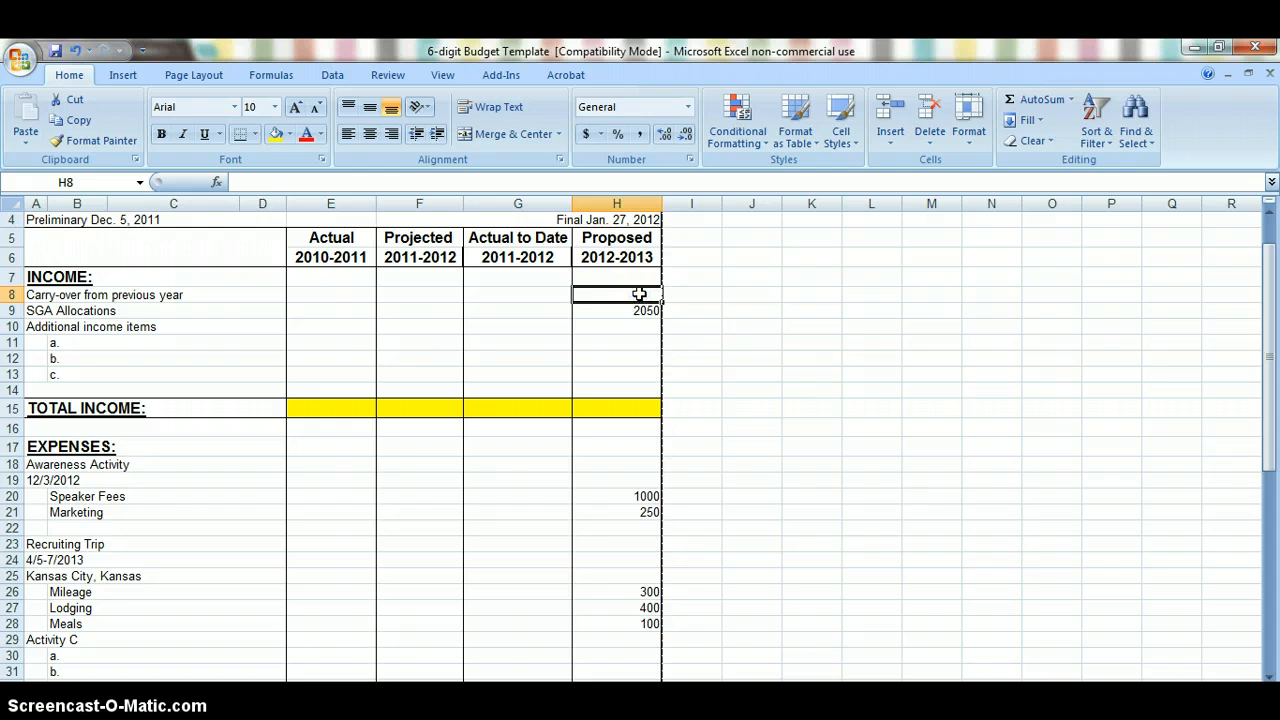
{"action": "type", "text": "100"}
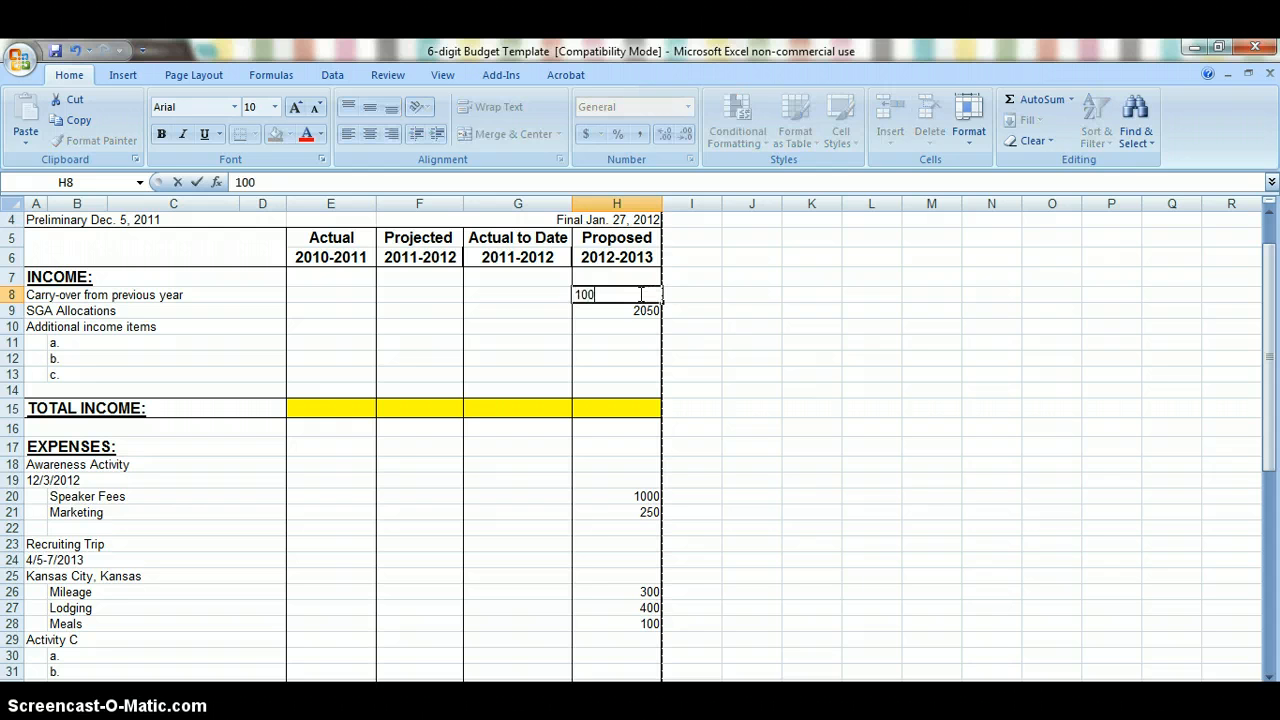
{"action": "key", "text": "Return"}
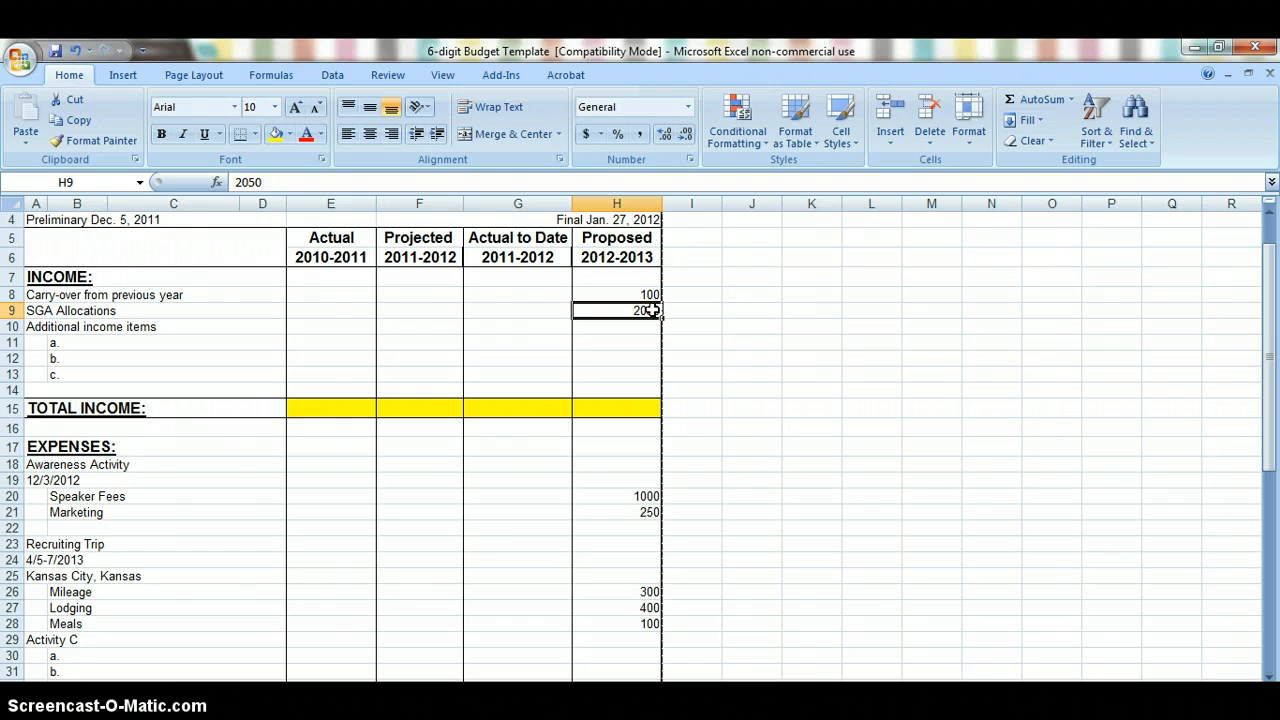
{"action": "double_click", "coordinate": [652, 311]}
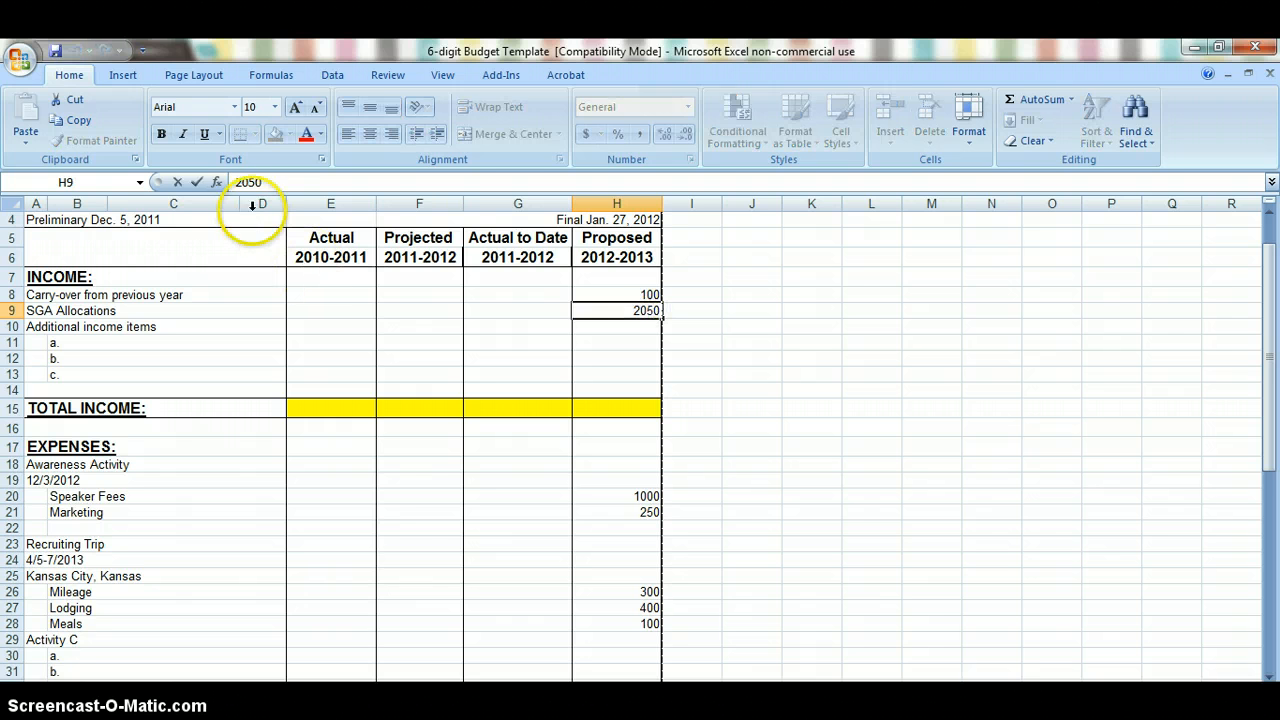
{"action": "left_click_drag", "start_coordinate": [269, 183], "coordinate": [229, 183]}
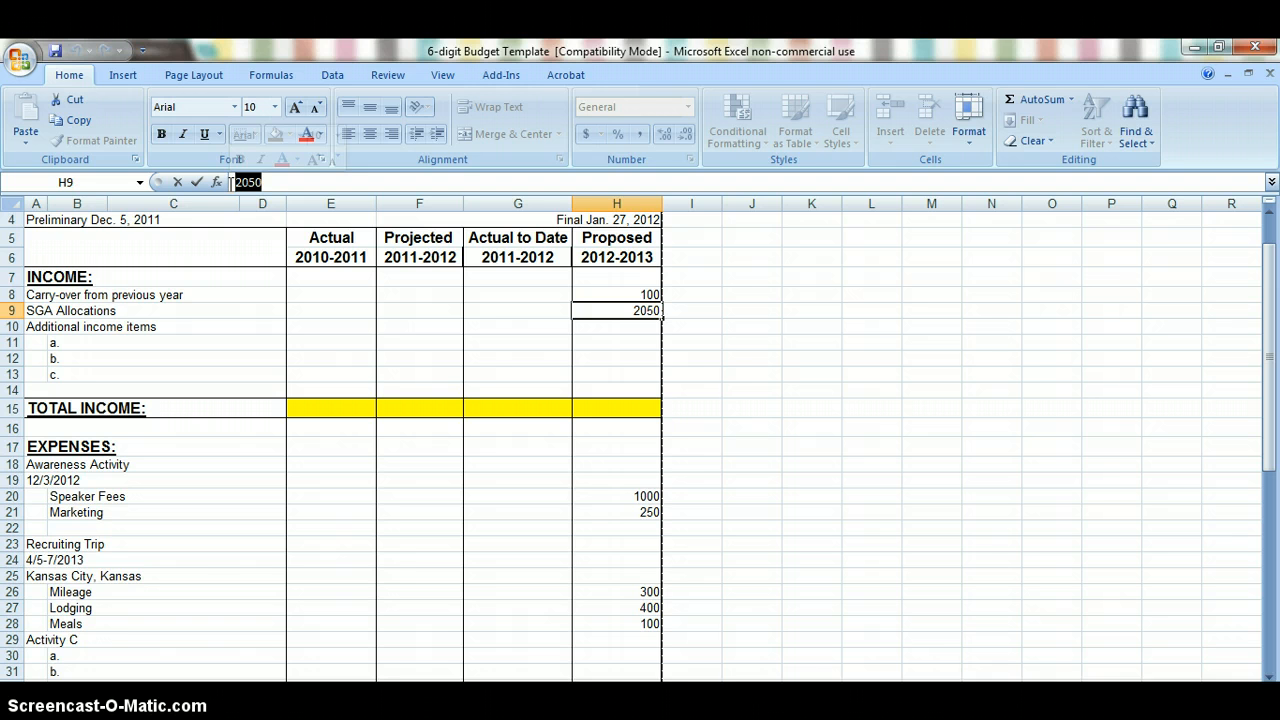
{"action": "type", "text": "1950"}
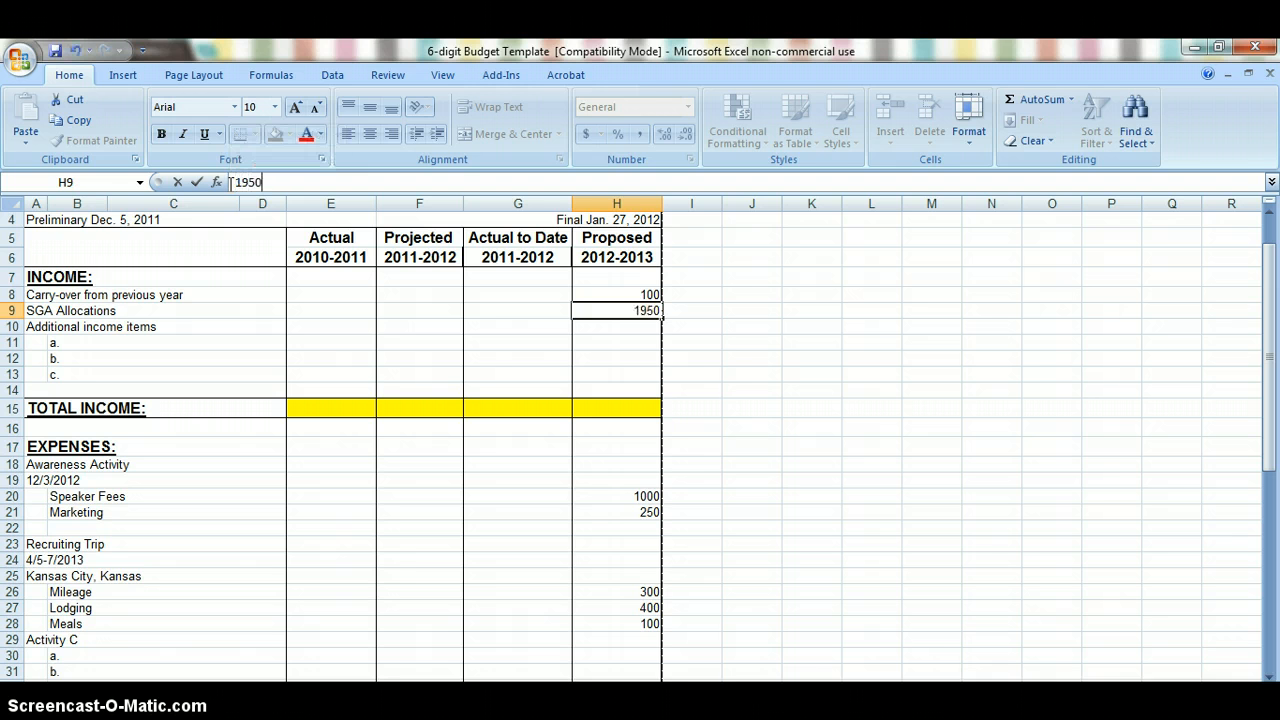
{"action": "key", "text": "Return"}
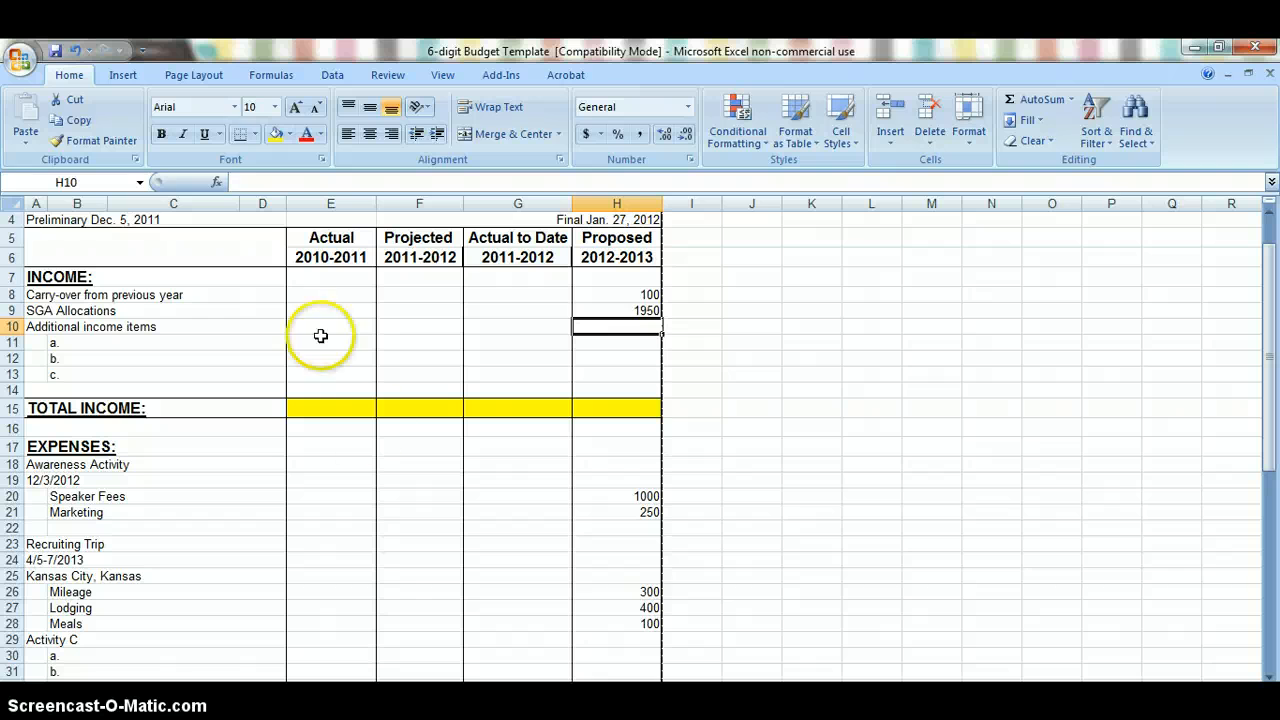
Step: Total the proposed 2012-2013 income in the TOTAL INCOME cell H15 with the formula =SUM(H8:H13)
{"action": "left_click", "coordinate": [632, 411]}
{"action": "type", "text": "=SUM("}
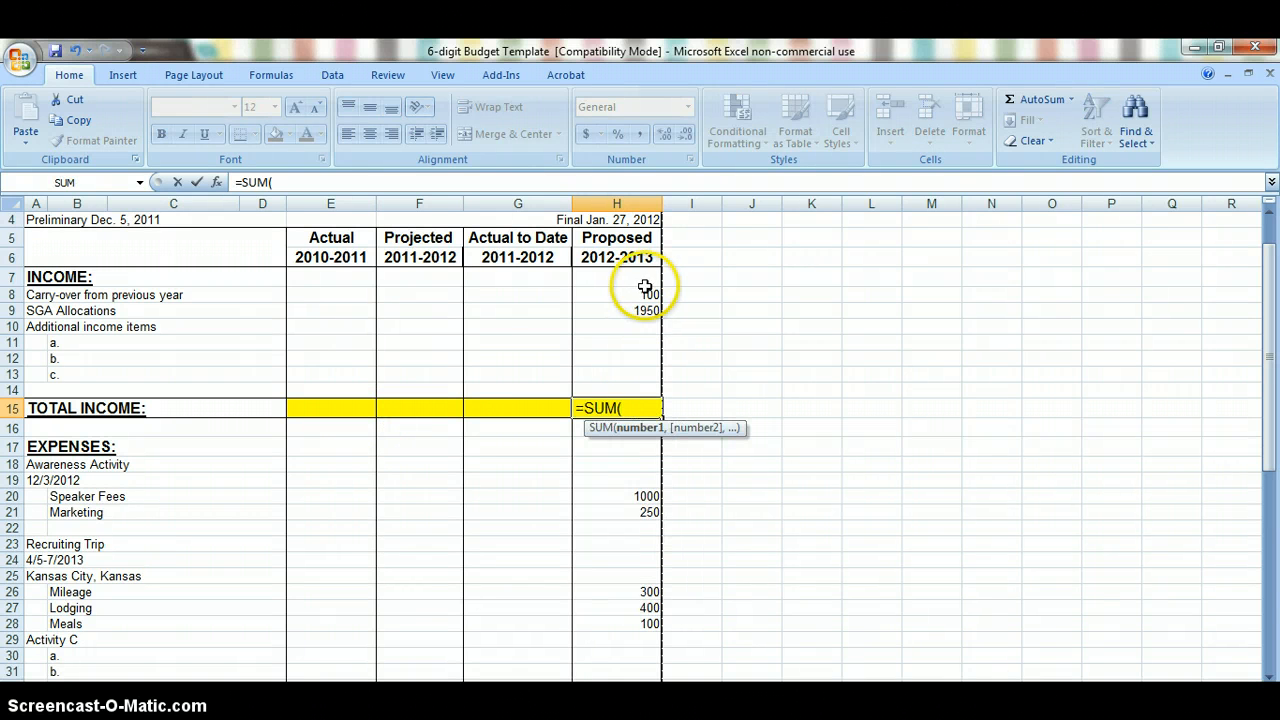
{"action": "left_click_drag", "start_coordinate": [646, 290], "coordinate": [643, 368]}
{"action": "type", "text": ")"}
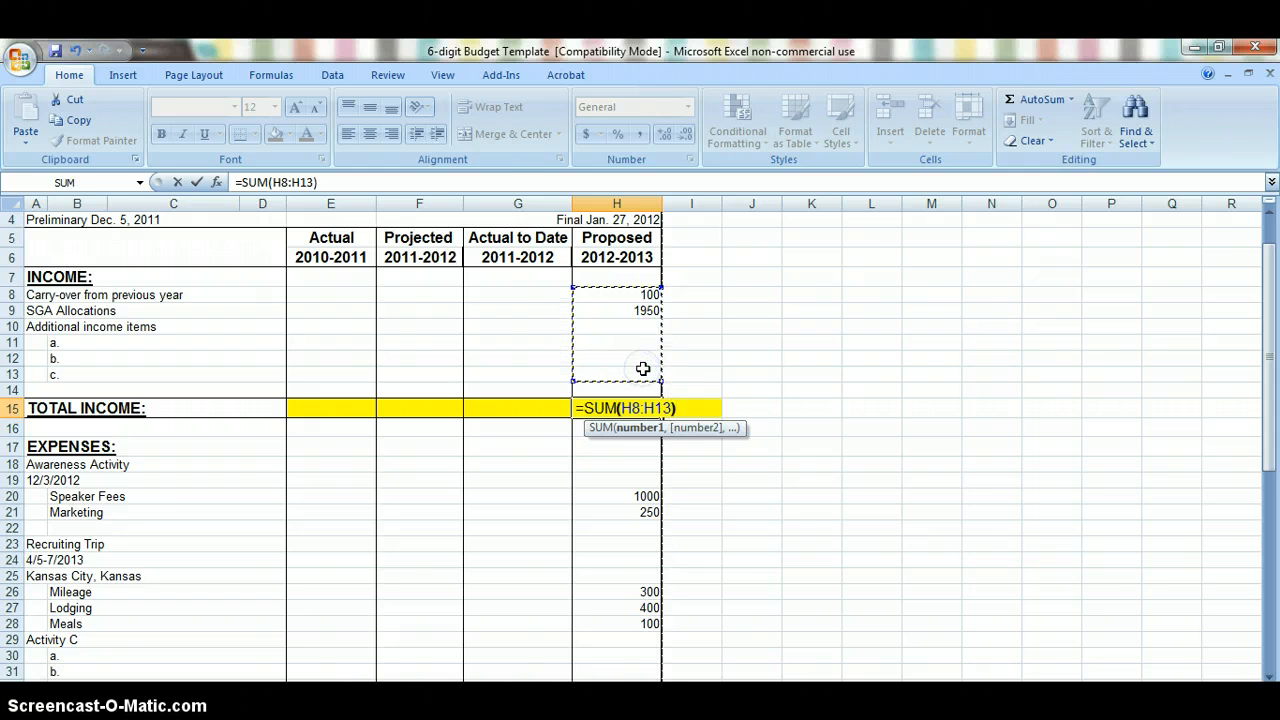
{"action": "key", "text": "Return"}
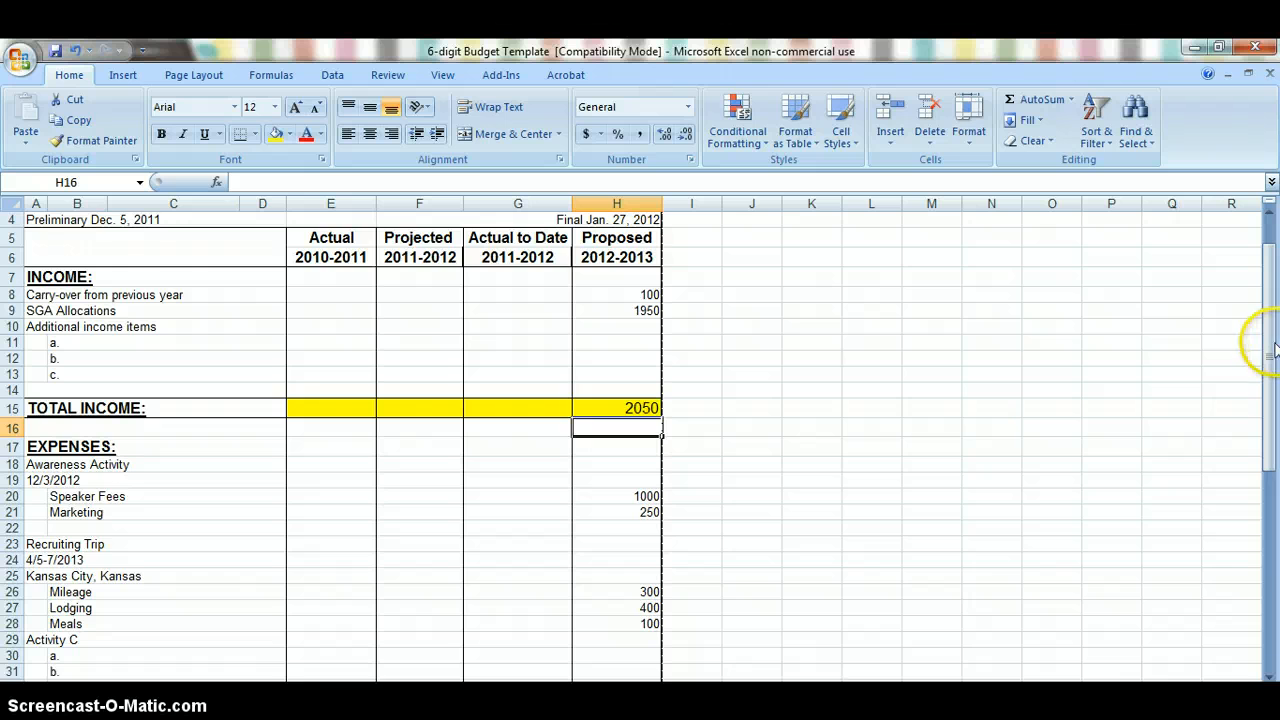
Step: Calculate the proposed 2012-2013 NET INCOME in H56 by subtracting total expenses from total income with the formula =H15-H54
{"action": "left_click_drag", "start_coordinate": [1275, 348], "coordinate": [1273, 566]}
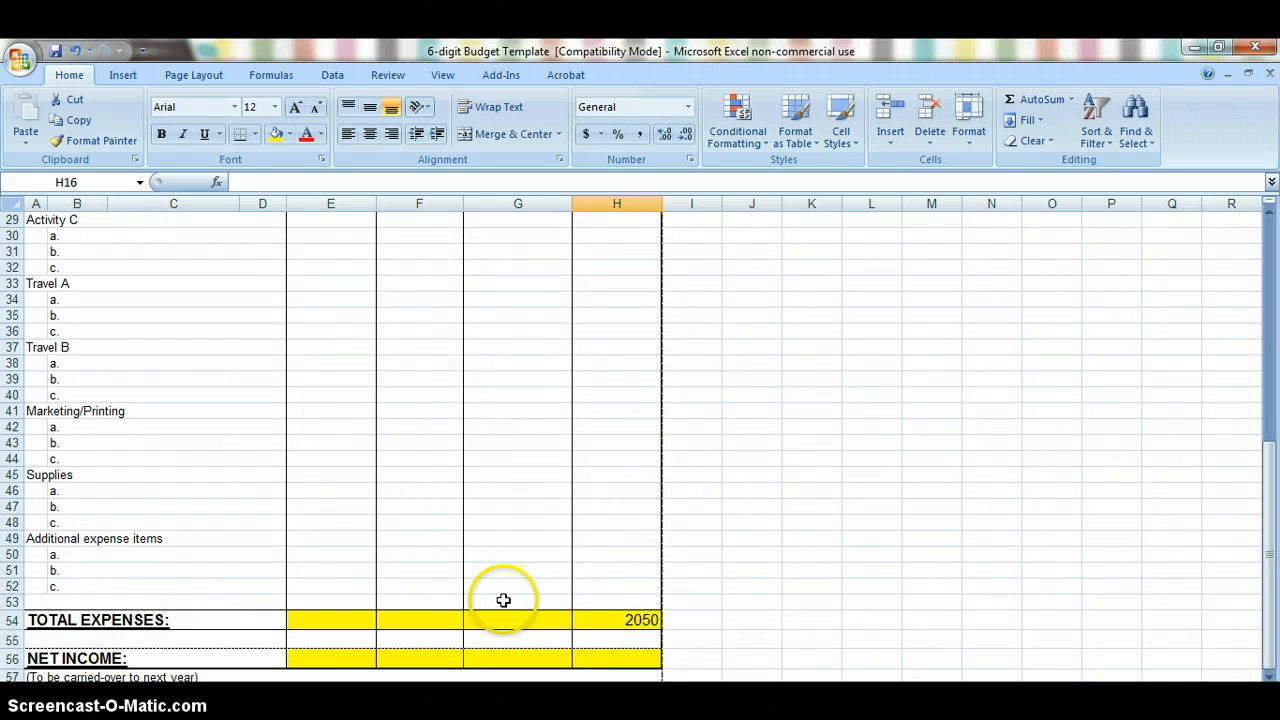
{"action": "left_click_drag", "start_coordinate": [524, 660], "coordinate": [369, 688]}
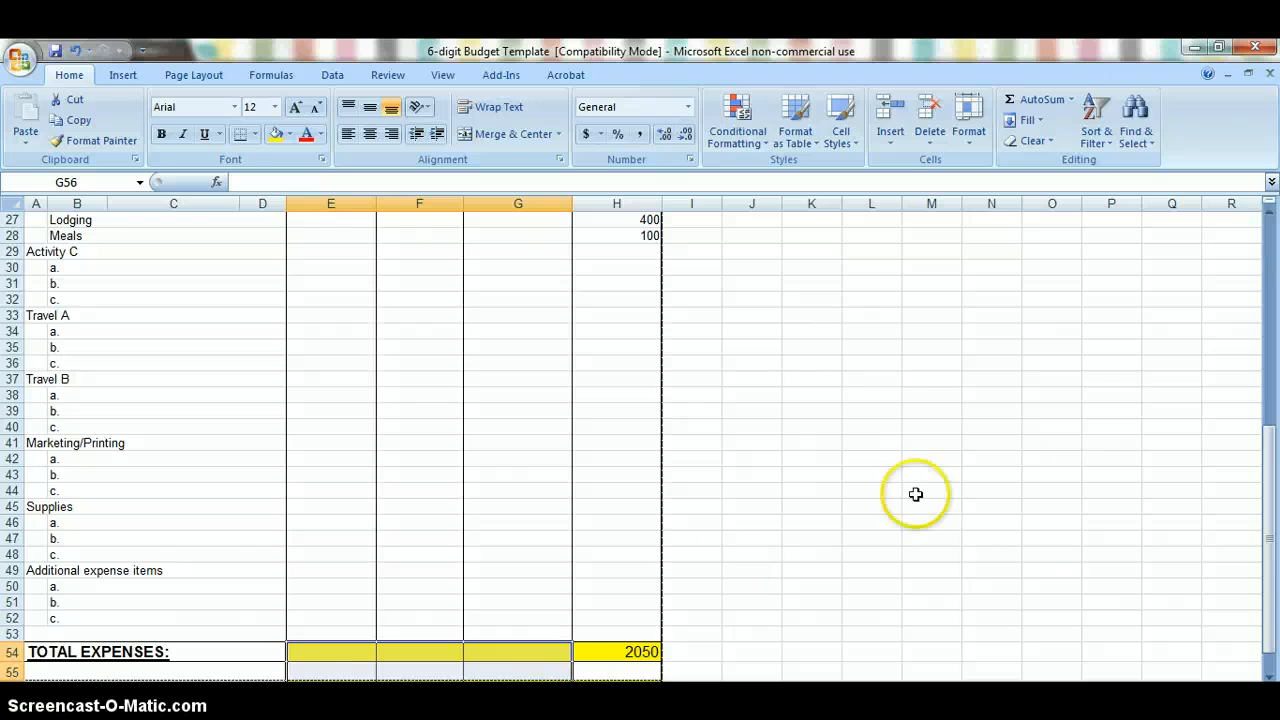
{"action": "left_click_drag", "start_coordinate": [1266, 457], "coordinate": [1274, 507]}
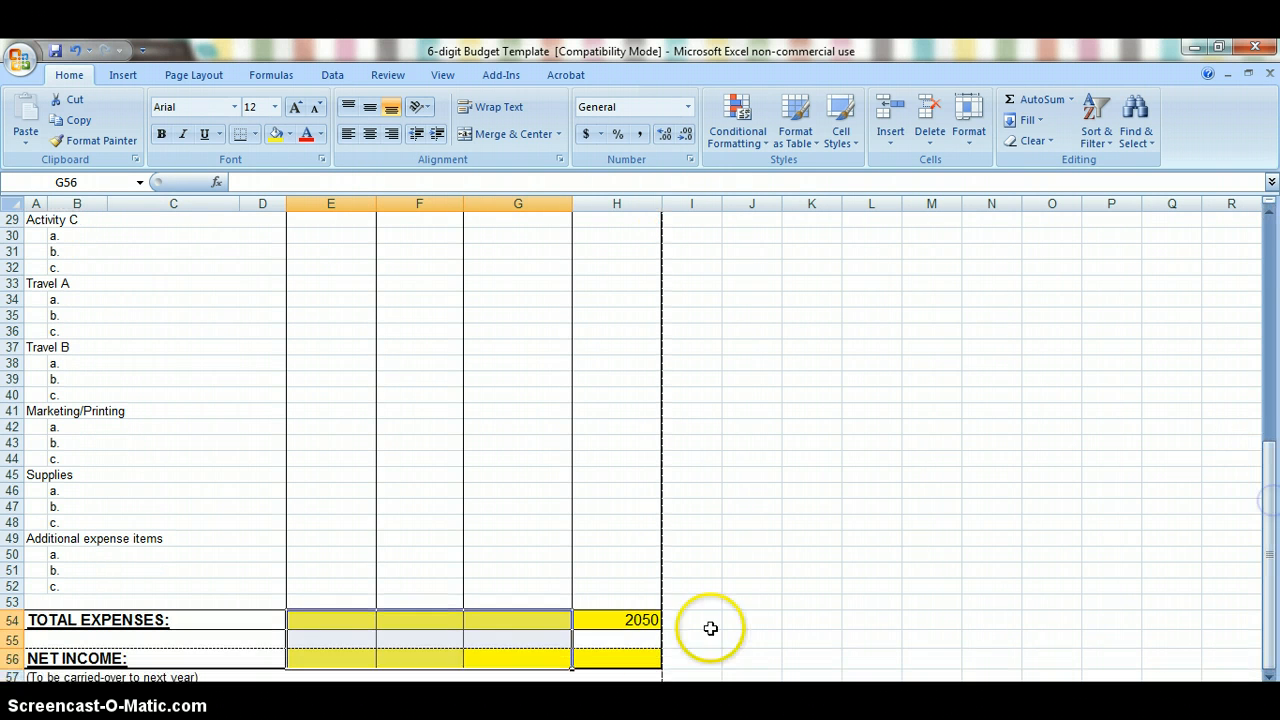
{"action": "left_click", "coordinate": [624, 652]}
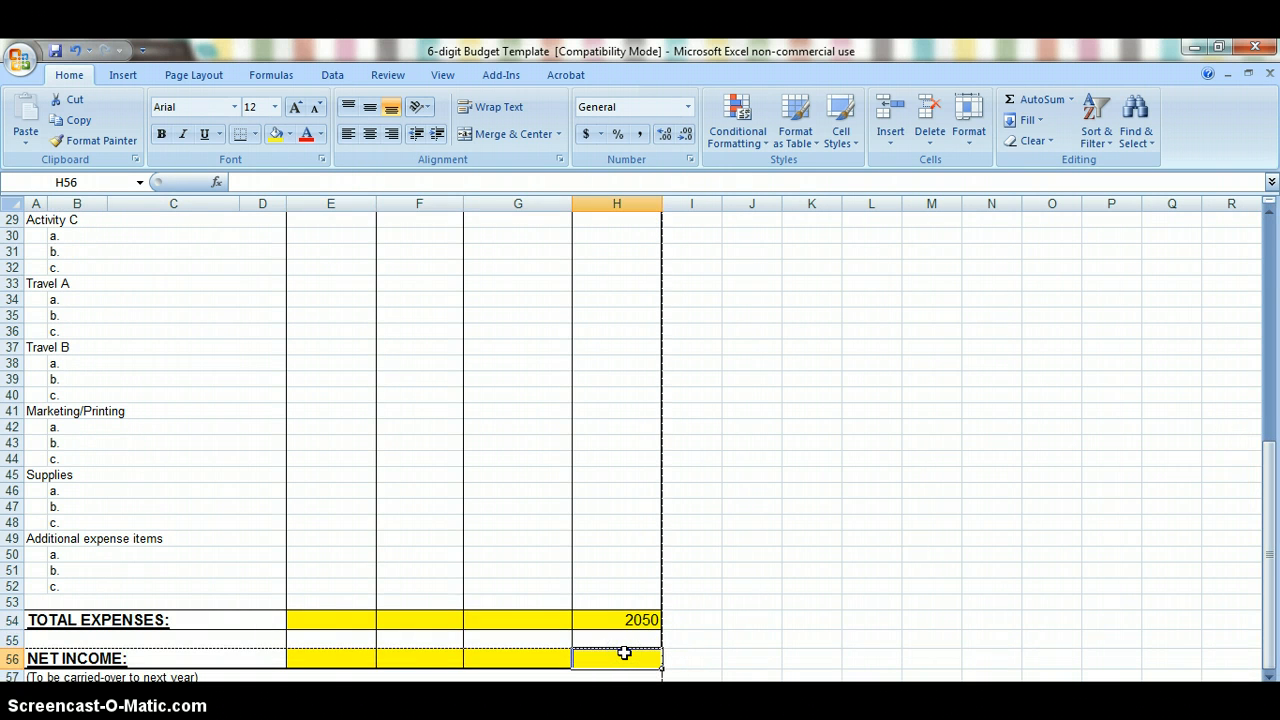
{"action": "type", "text": "="}
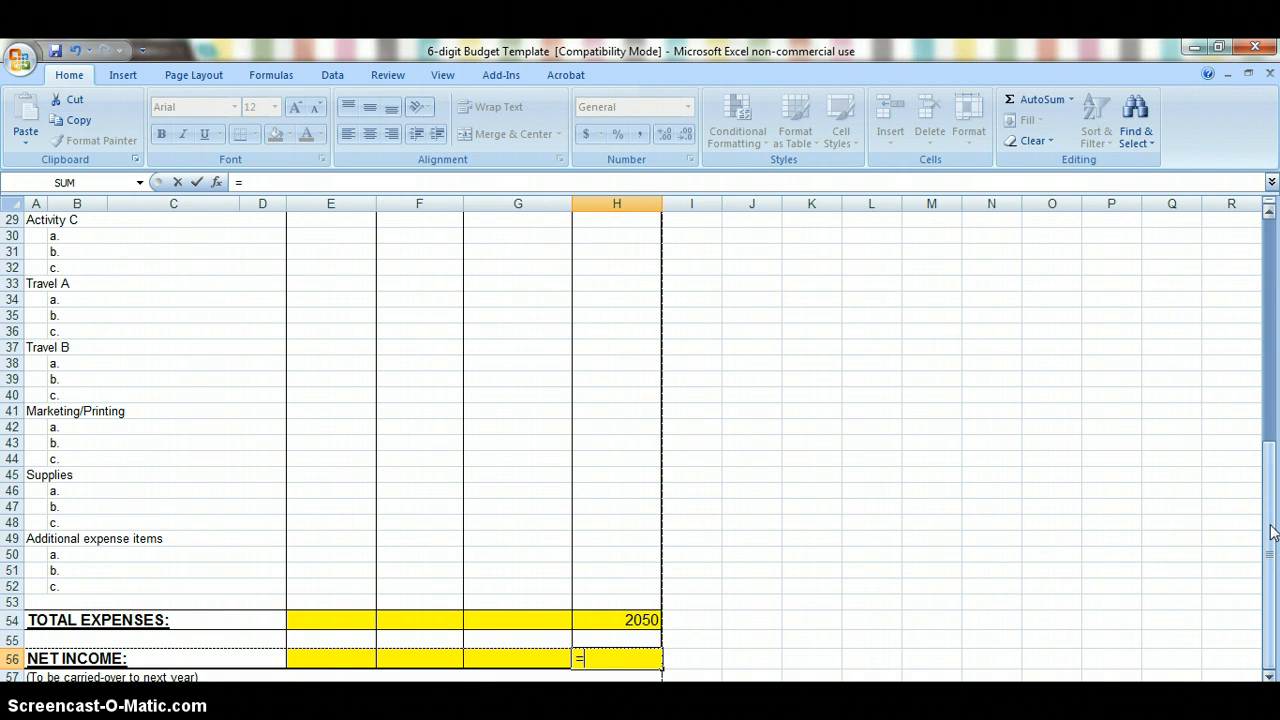
{"action": "left_click_drag", "start_coordinate": [1272, 530], "coordinate": [1272, 362]}
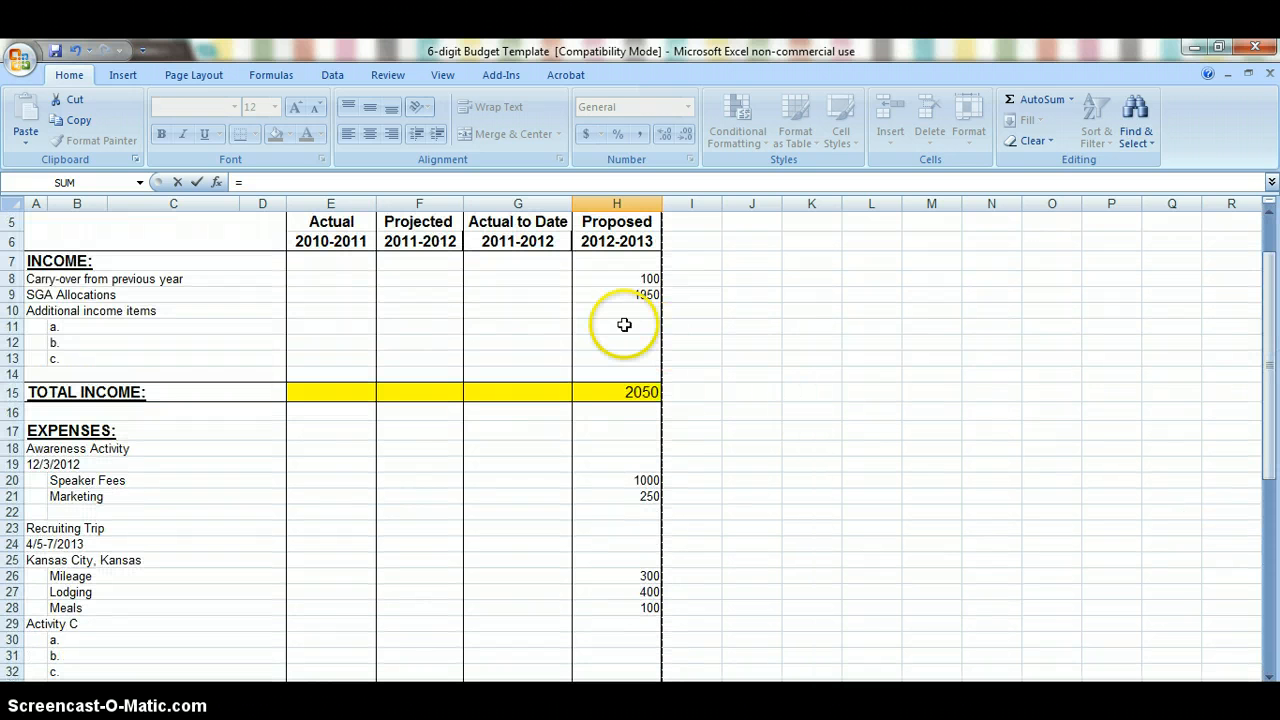
{"action": "left_click", "coordinate": [622, 390]}
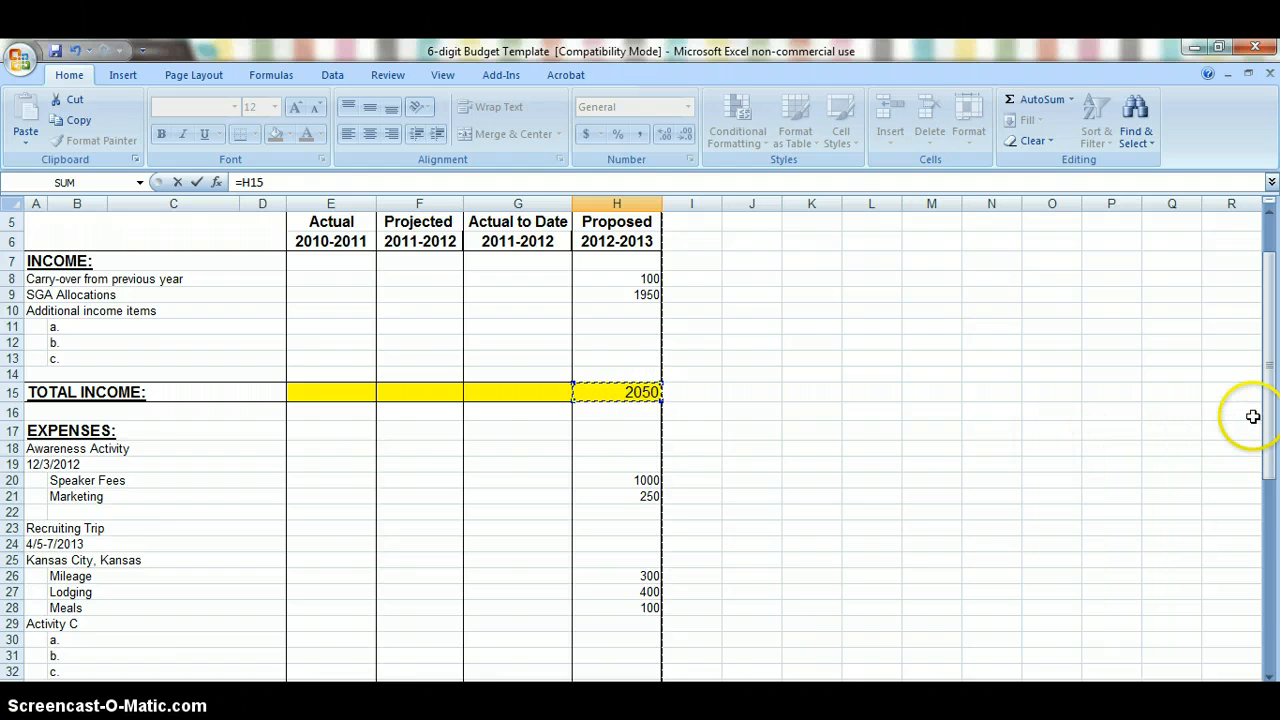
{"action": "left_click_drag", "start_coordinate": [1268, 410], "coordinate": [1272, 654]}
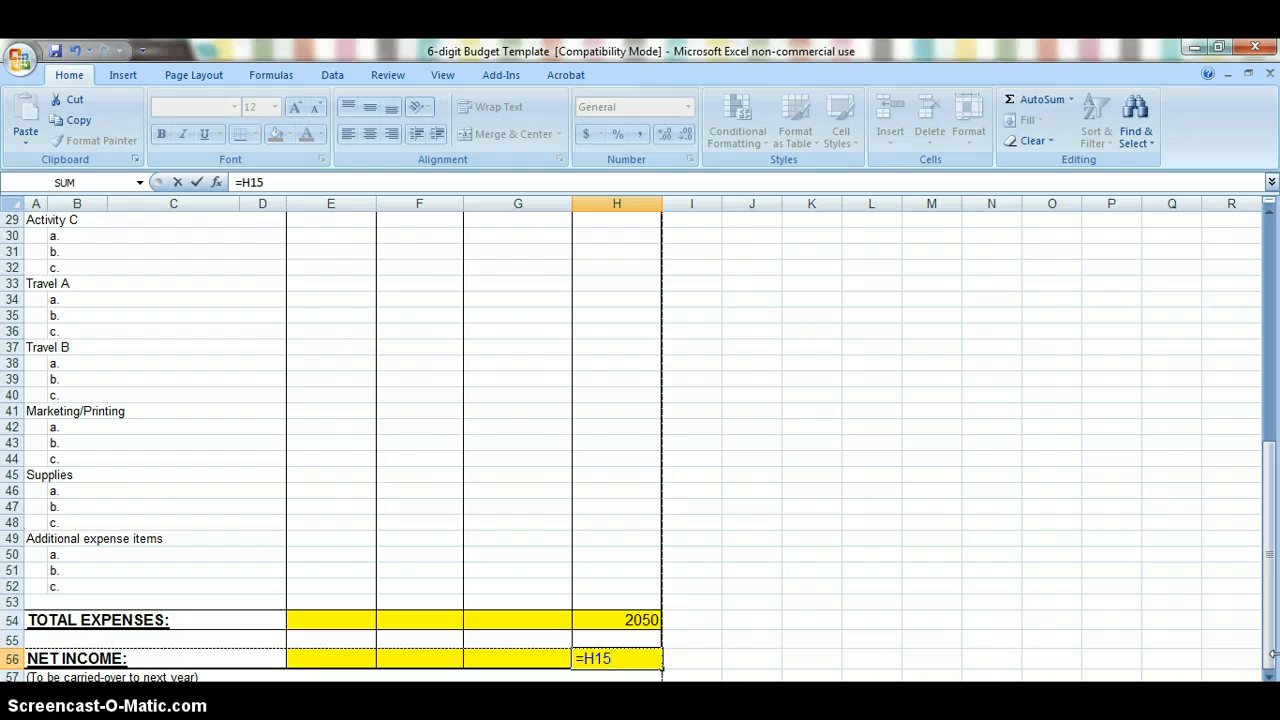
{"action": "type", "text": "-"}
{"action": "left_click", "coordinate": [619, 620]}
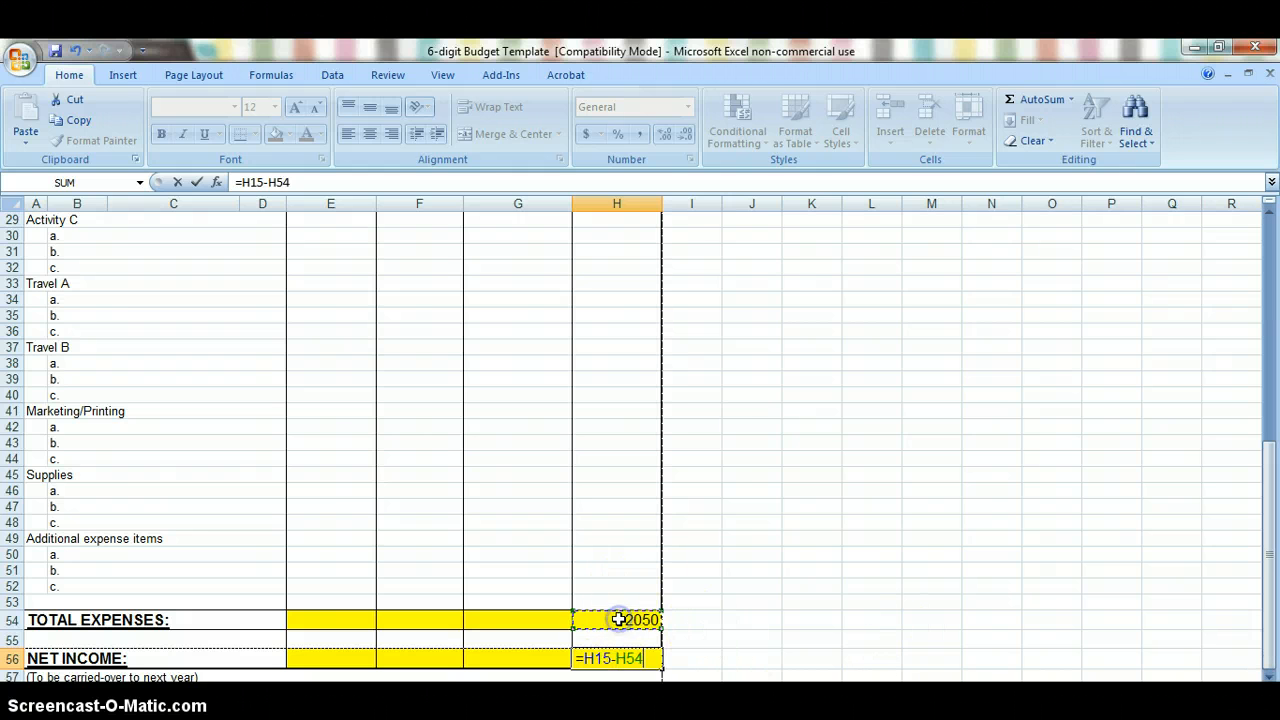
{"action": "key", "text": "Return"}
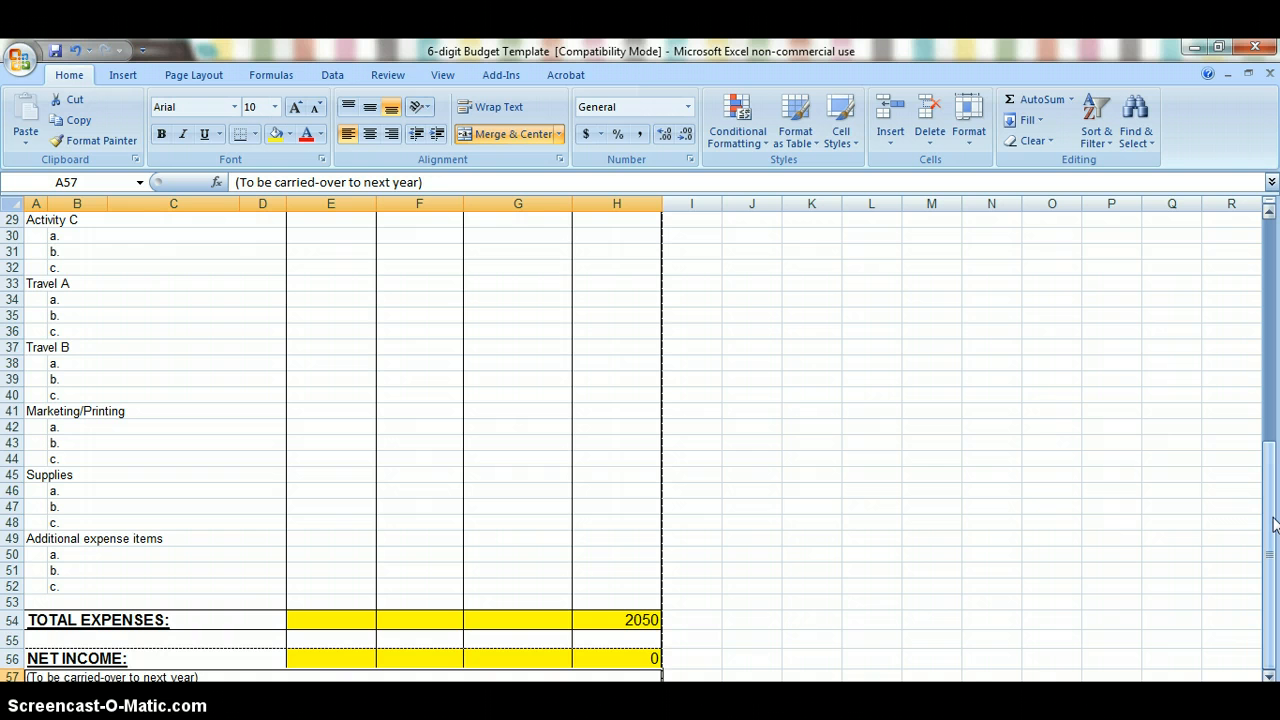
{"action": "left_click_drag", "start_coordinate": [1273, 525], "coordinate": [1273, 254]}
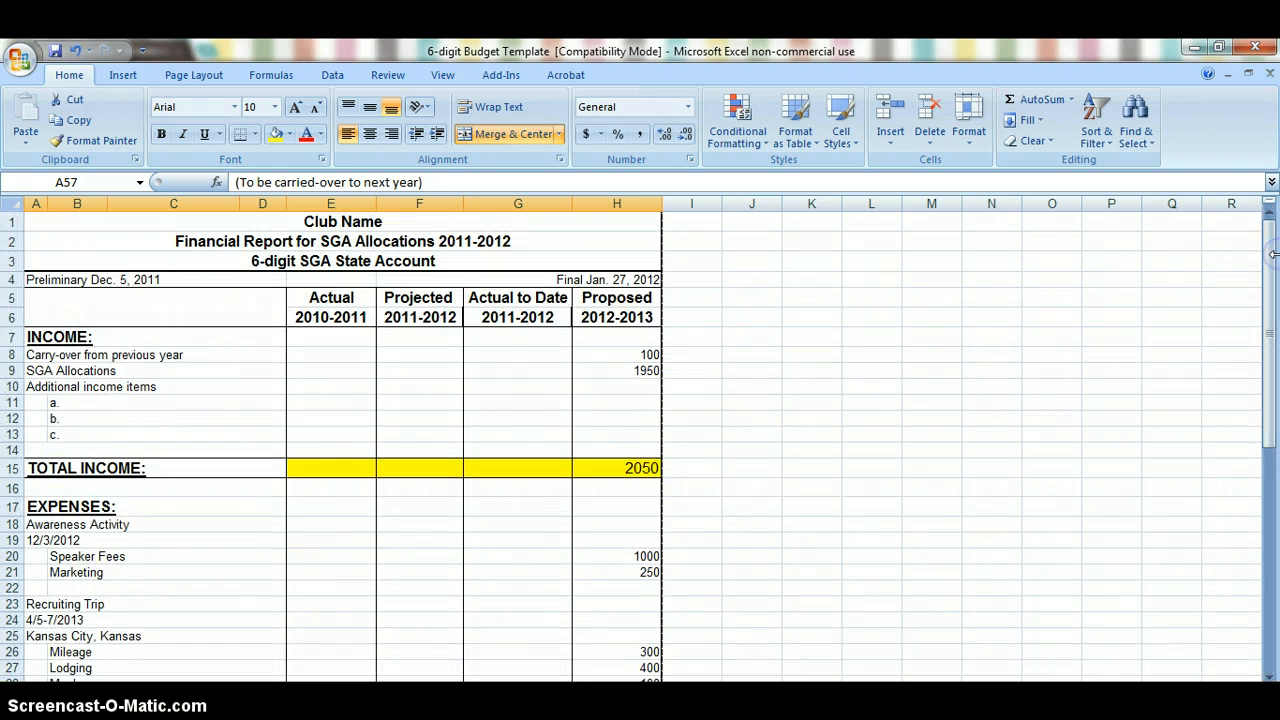